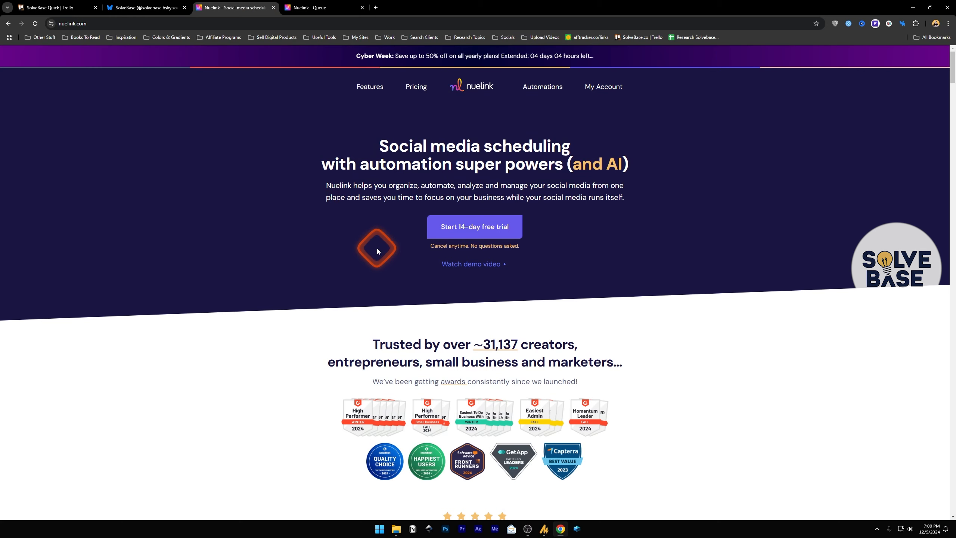
Step: Open the form for connecting a Bluesky account from Nuelink's social channels page
{"action": "scroll", "coordinate": [377, 247], "scroll_direction": "down", "scroll_amount": 15}
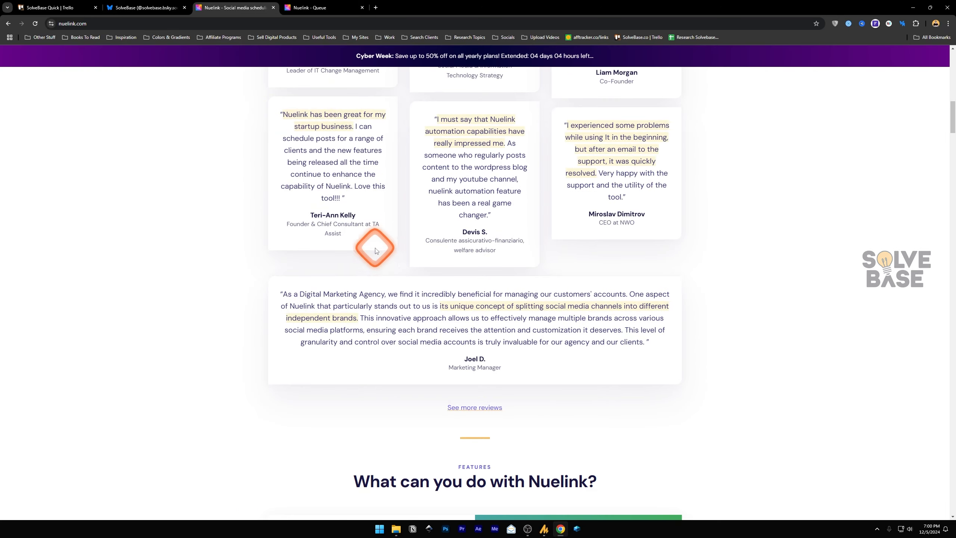
{"action": "scroll", "coordinate": [374, 246], "scroll_direction": "up", "scroll_amount": 20}
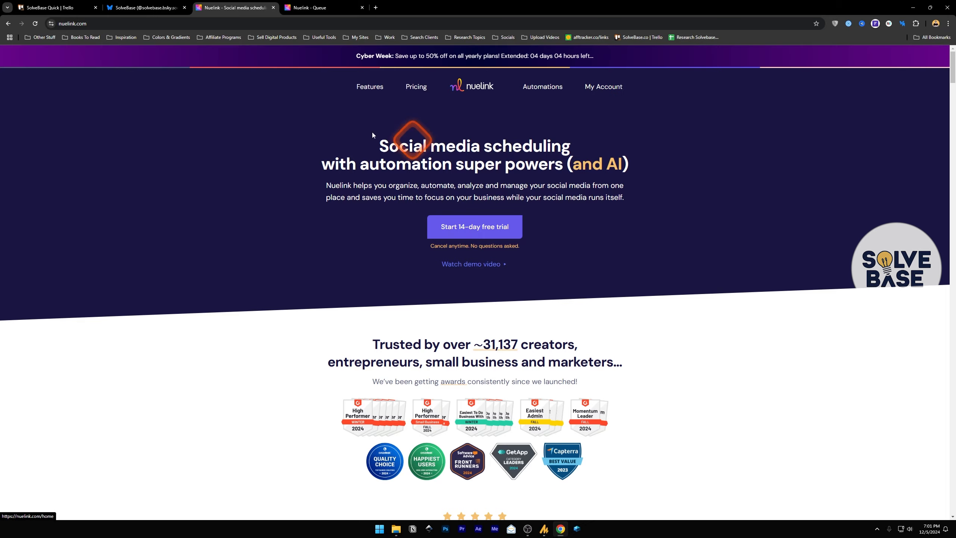
{"action": "left_click", "coordinate": [312, 8]}
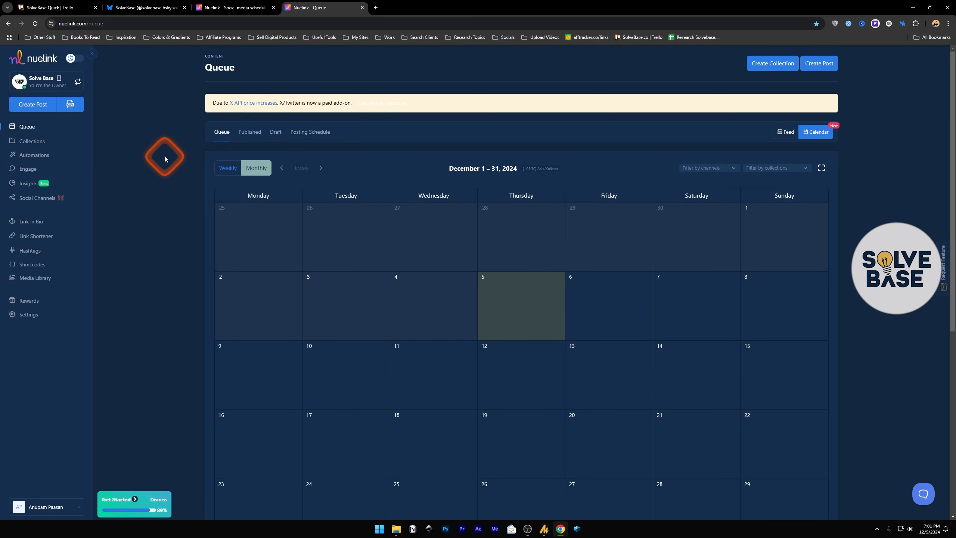
{"action": "left_click", "coordinate": [36, 203]}
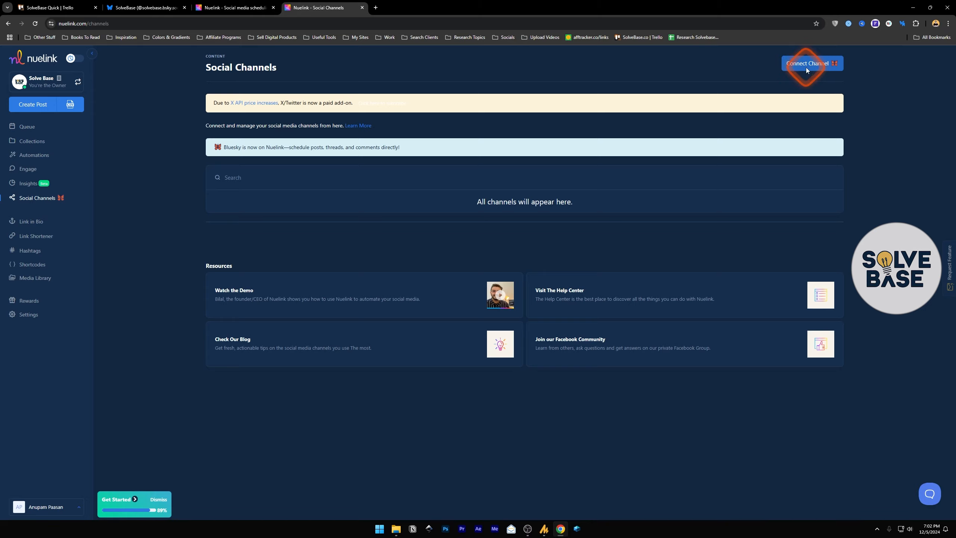
{"action": "left_click", "coordinate": [805, 69]}
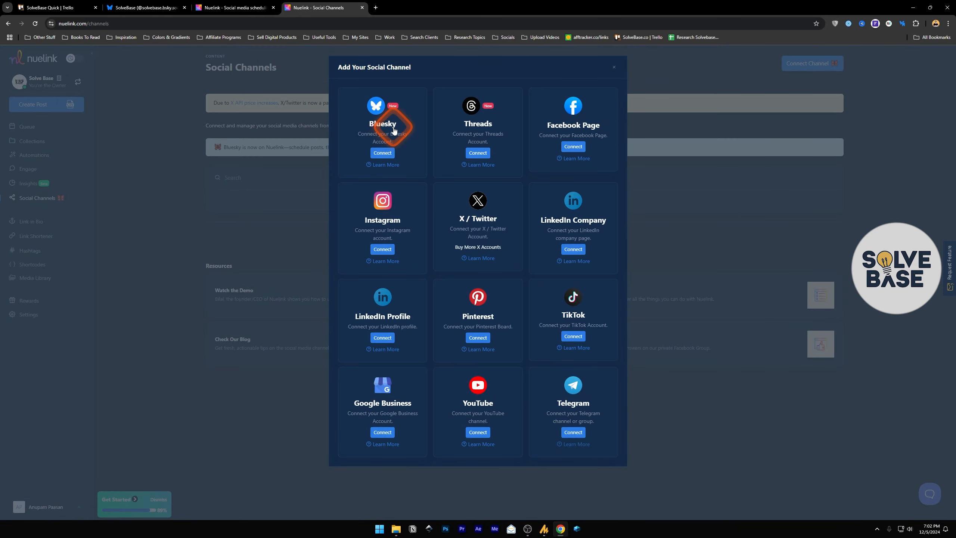
{"action": "left_click", "coordinate": [383, 153]}
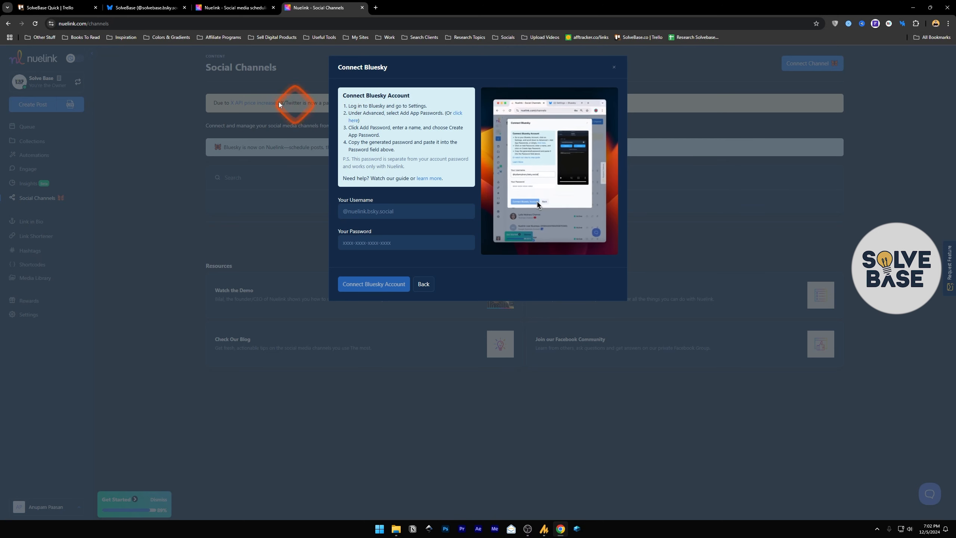
{"action": "left_click", "coordinate": [145, 7]}
{"action": "left_click", "coordinate": [310, 7]}
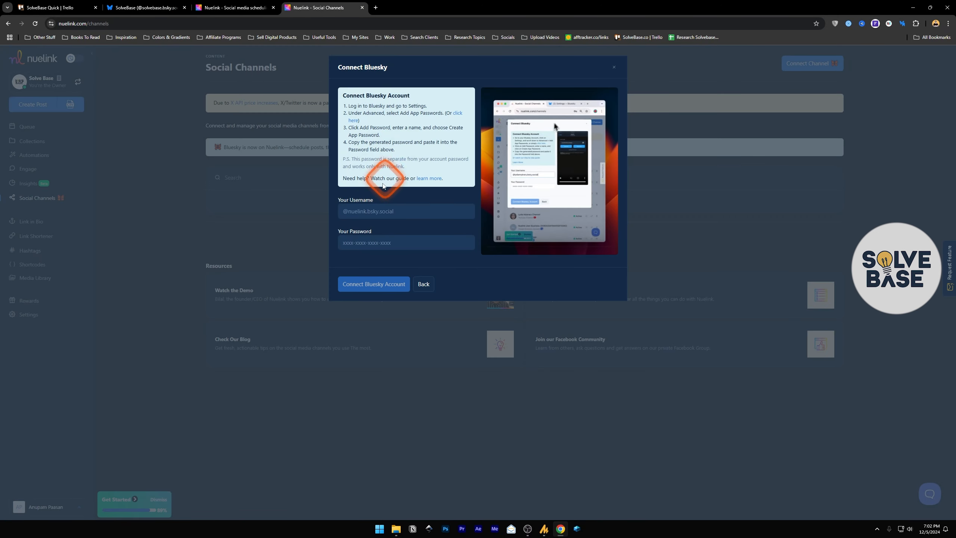
{"action": "left_click", "coordinate": [145, 8]}
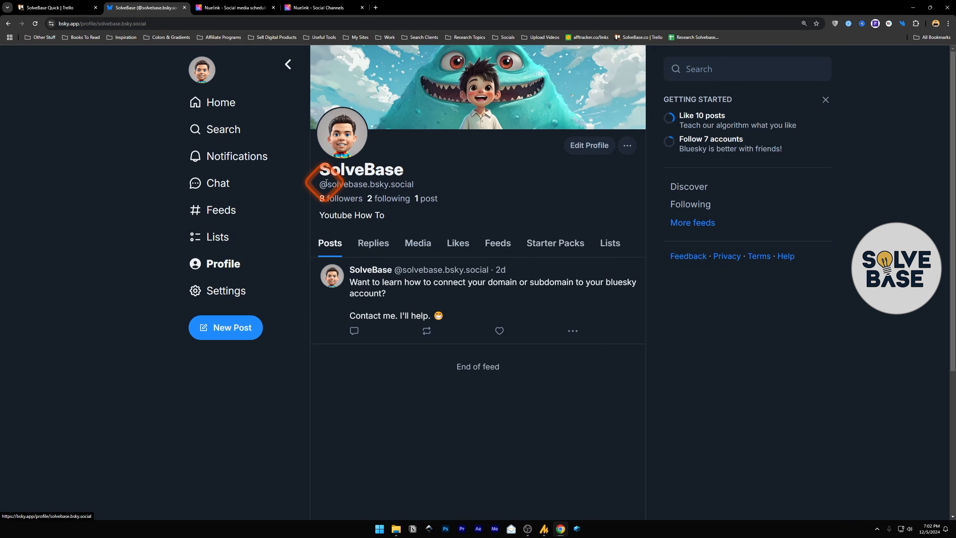
{"action": "left_click_drag", "start_coordinate": [325, 184], "coordinate": [413, 185]}
{"action": "right_click", "coordinate": [406, 188]}
{"action": "left_click", "coordinate": [428, 194]}
{"action": "left_click", "coordinate": [312, 8]}
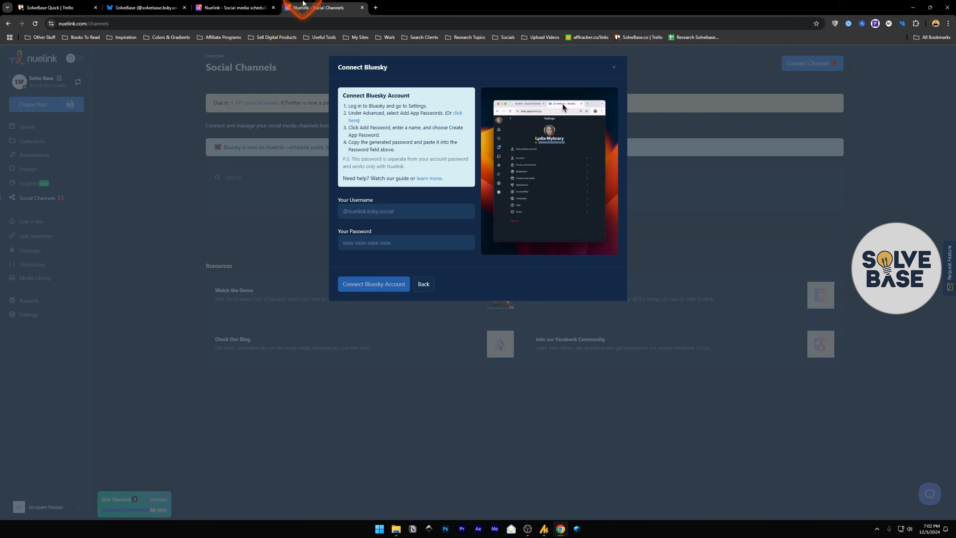
{"action": "right_click", "coordinate": [371, 214]}
{"action": "left_click", "coordinate": [393, 286]}
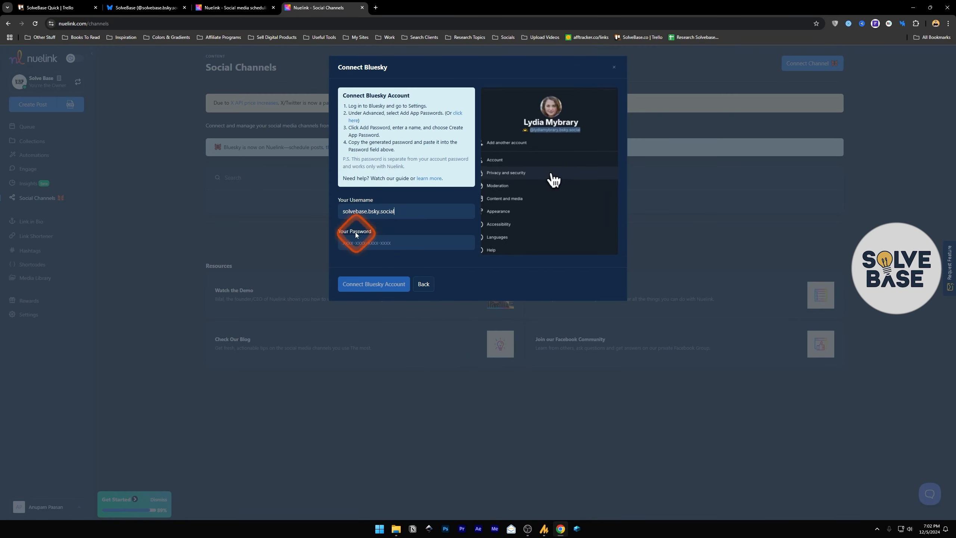
{"action": "type", "text": "@"}
Step: Switch to Bluesky and open the app passwords page within its privacy and security settings
{"action": "left_click", "coordinate": [367, 242]}
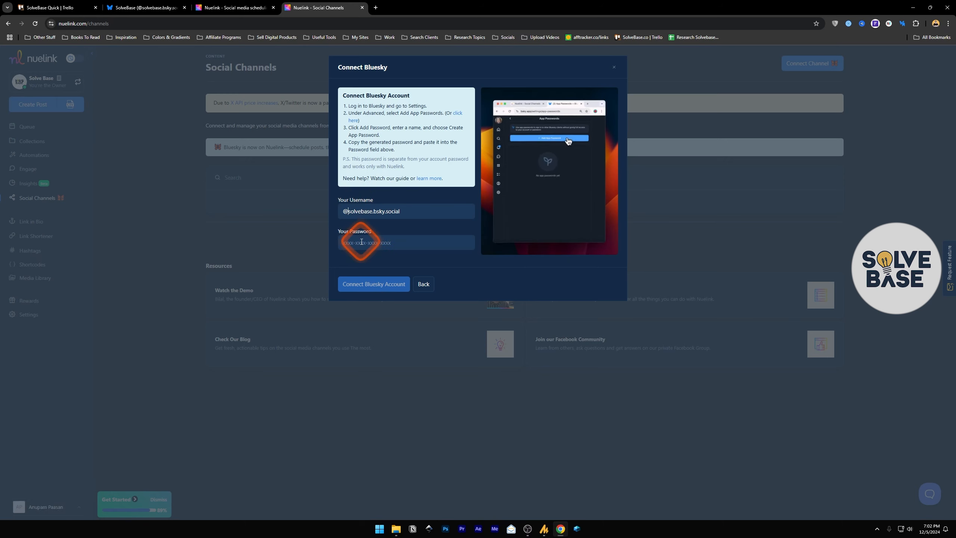
{"action": "left_click", "coordinate": [458, 114]}
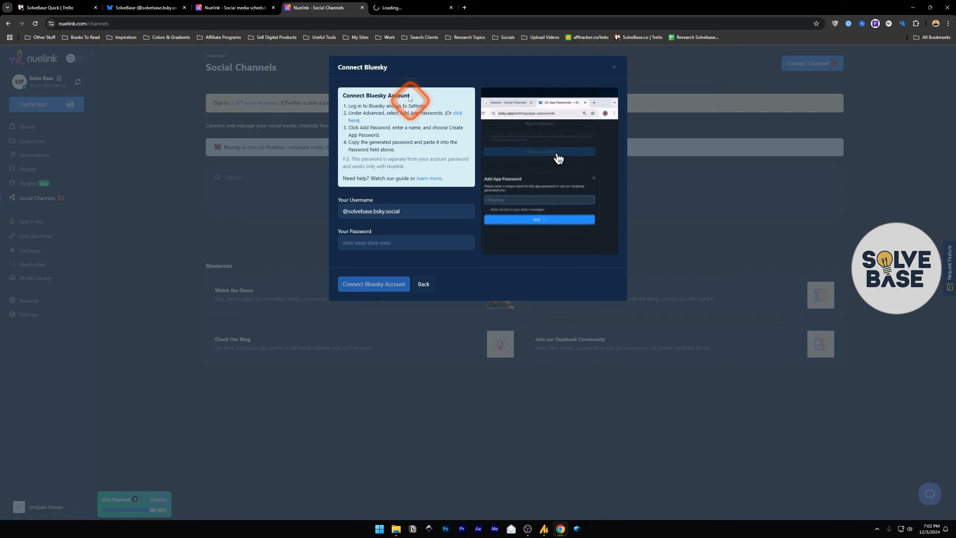
{"action": "left_click", "coordinate": [397, 6]}
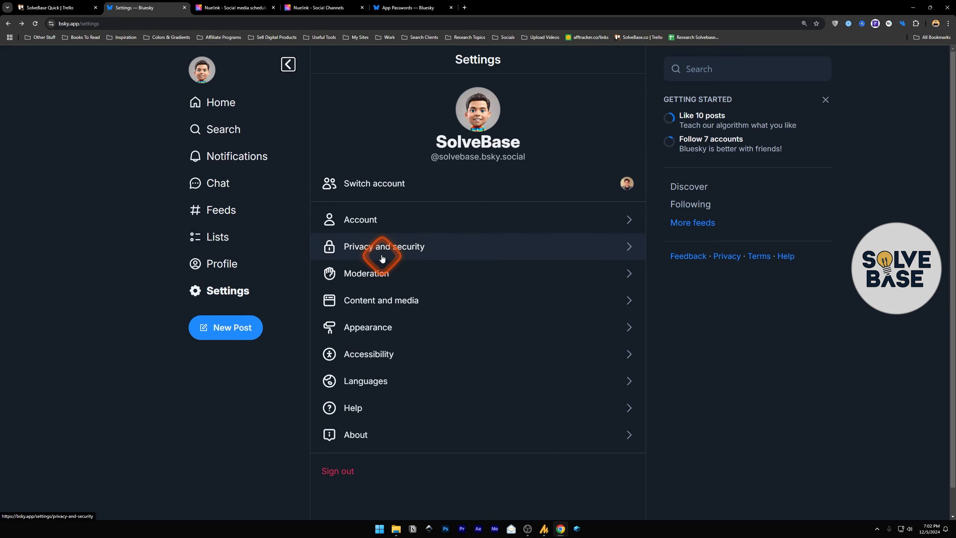
{"action": "left_click", "coordinate": [415, 252]}
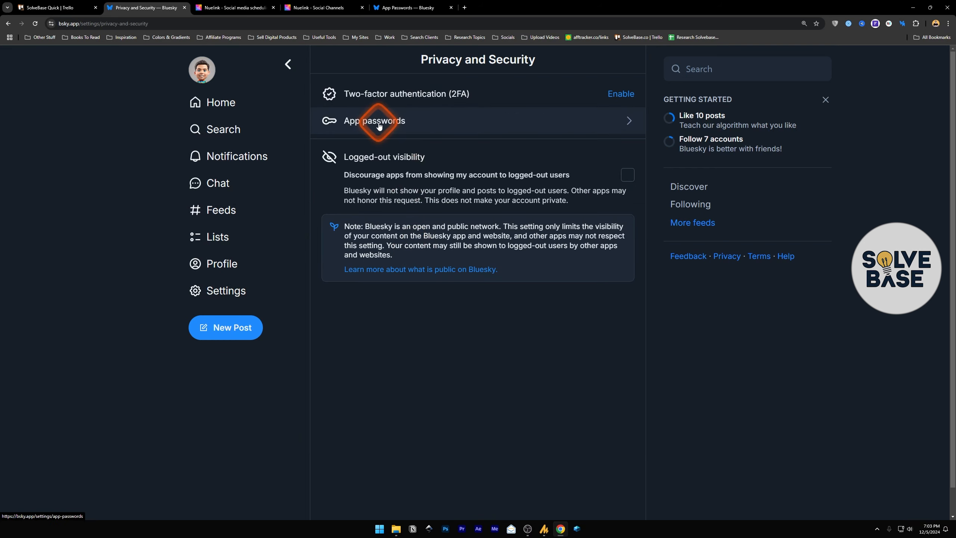
{"action": "left_click", "coordinate": [486, 121]}
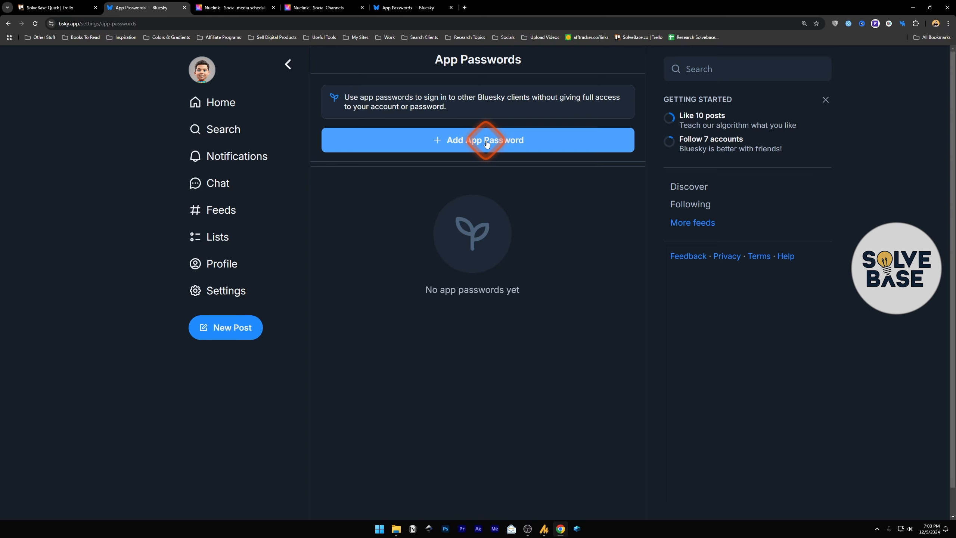
Step: Create an app password named ProSolve with direct message access allowed, and copy the generated password
{"action": "left_click", "coordinate": [486, 142]}
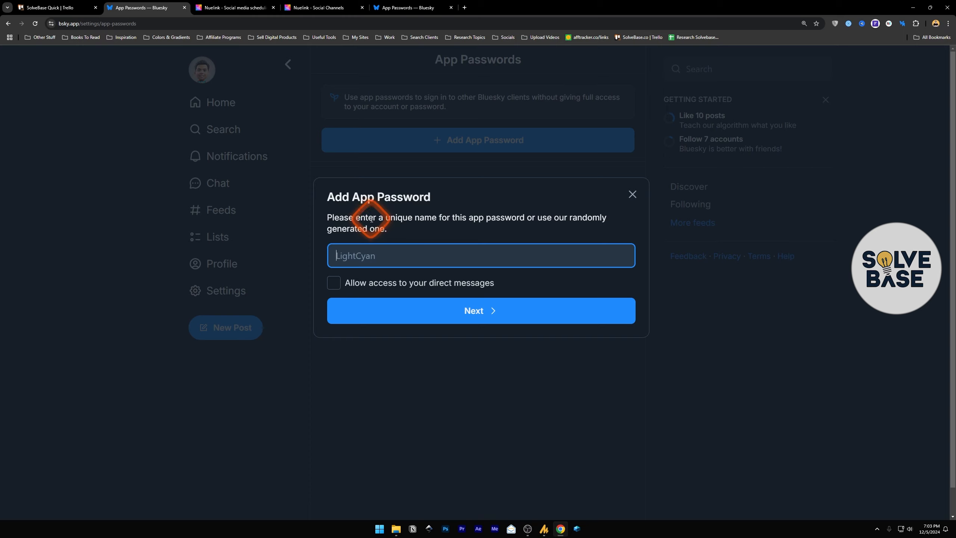
{"action": "left_click", "coordinate": [383, 253]}
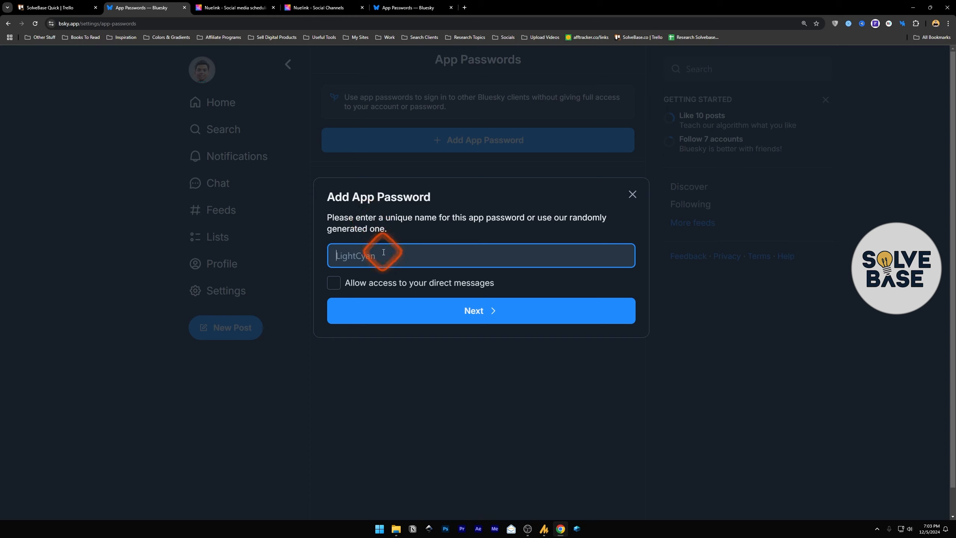
{"action": "type", "text": "ProSolve"}
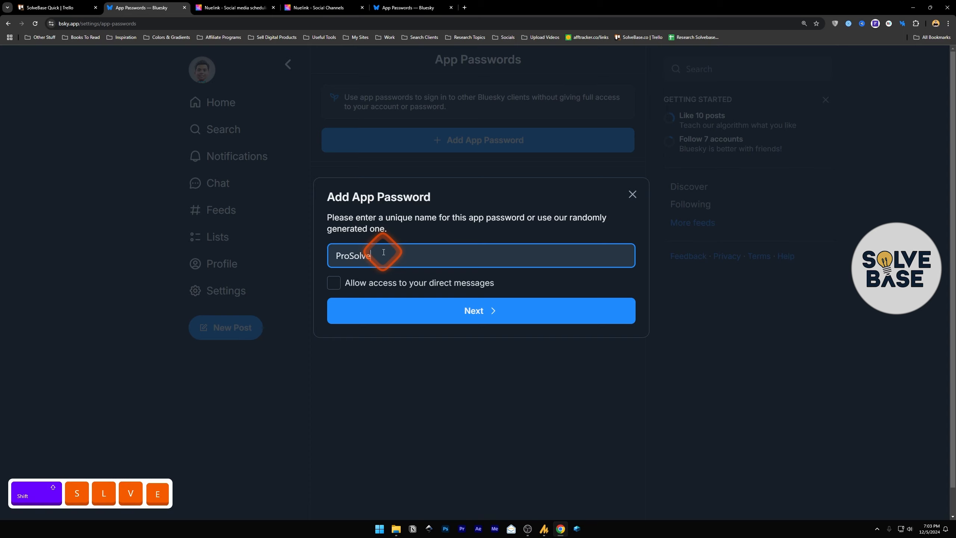
{"action": "left_click", "coordinate": [376, 283]}
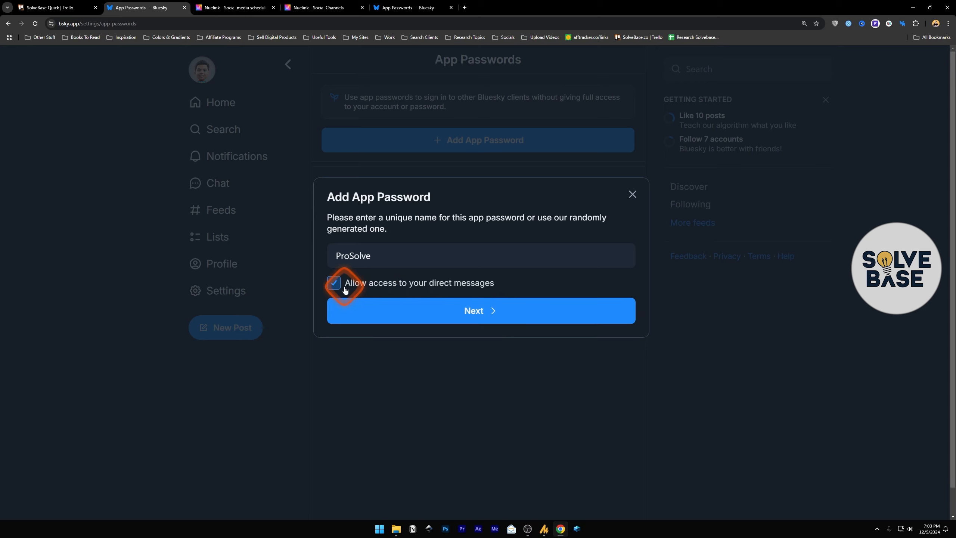
{"action": "left_click", "coordinate": [475, 310]}
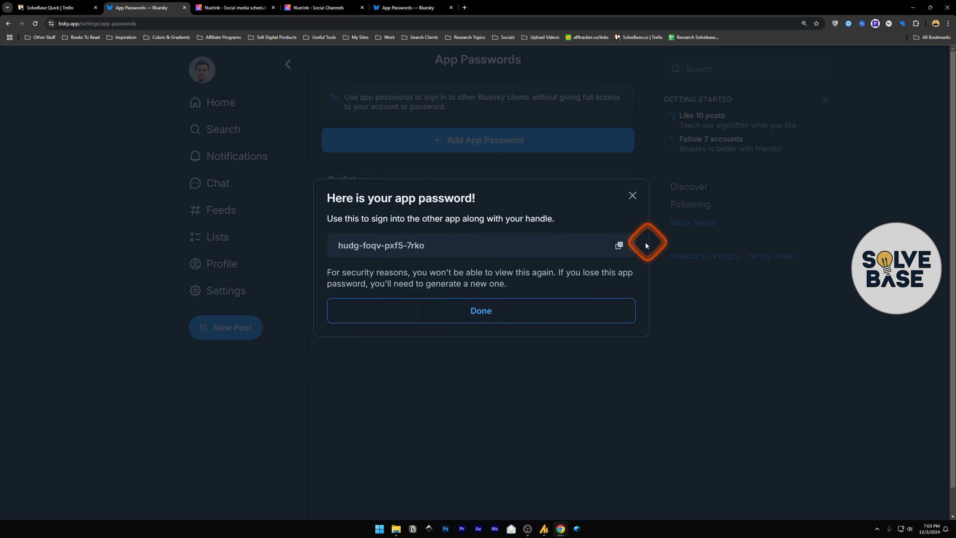
{"action": "left_click", "coordinate": [619, 245]}
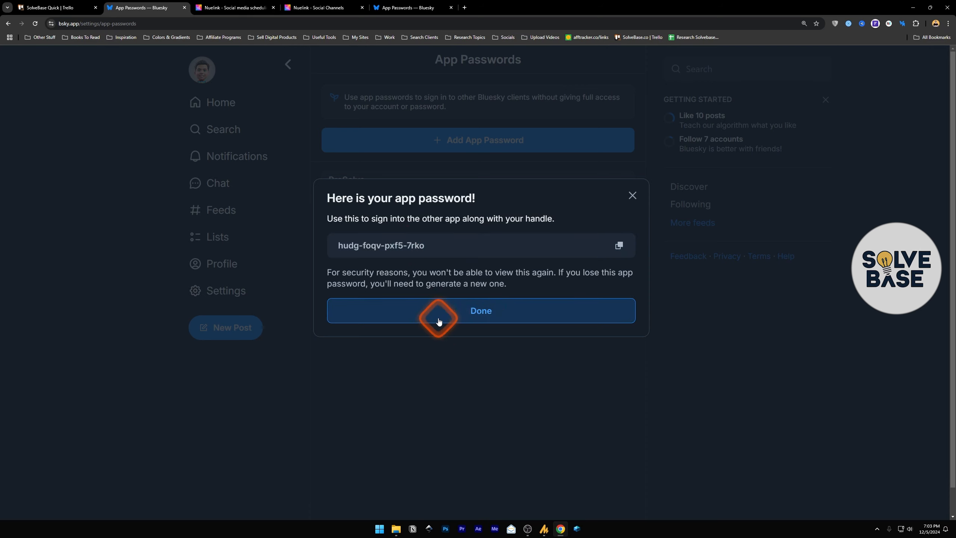
{"action": "left_click", "coordinate": [482, 318]}
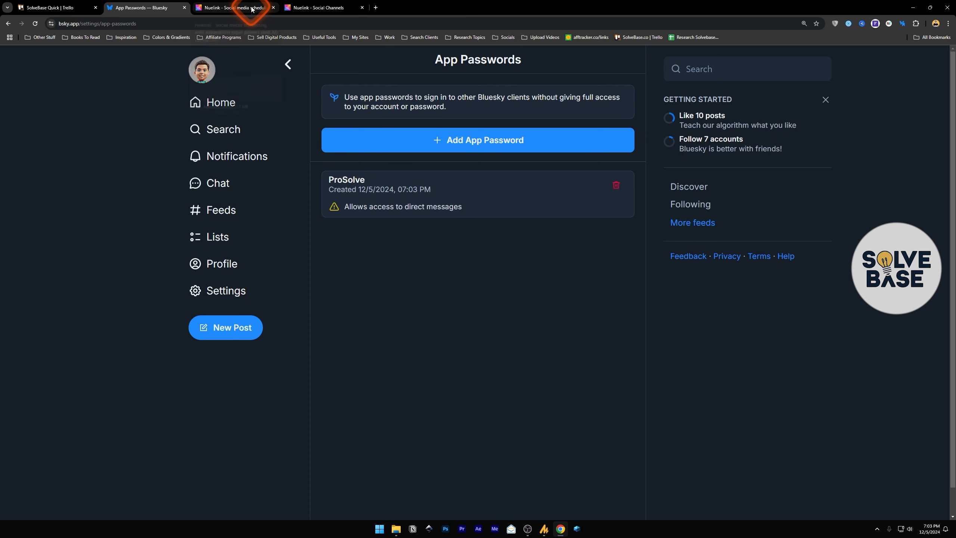
Step: Return to Nuelink, paste the app password into the Bluesky connection form and connect the account
{"action": "left_click", "coordinate": [301, 5]}
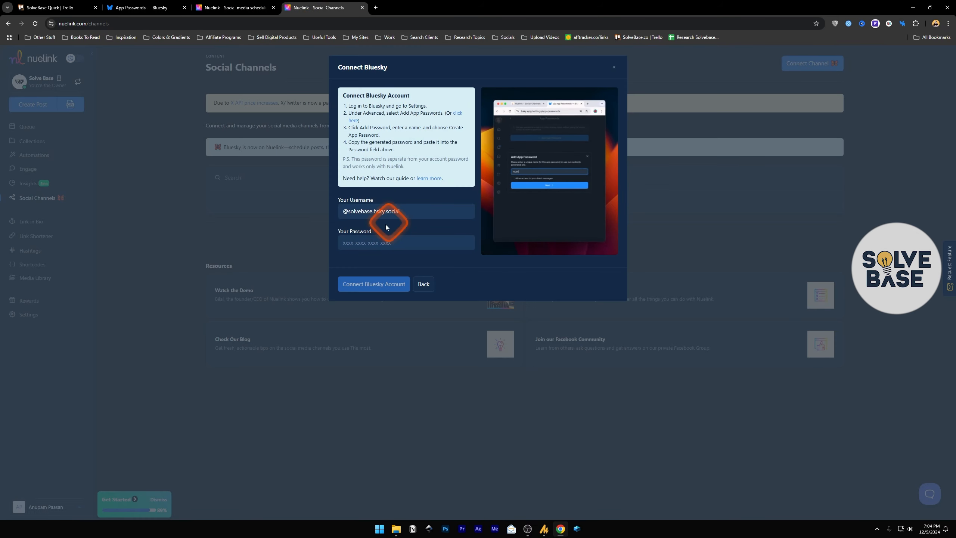
{"action": "right_click", "coordinate": [354, 243]}
{"action": "left_click", "coordinate": [376, 342]}
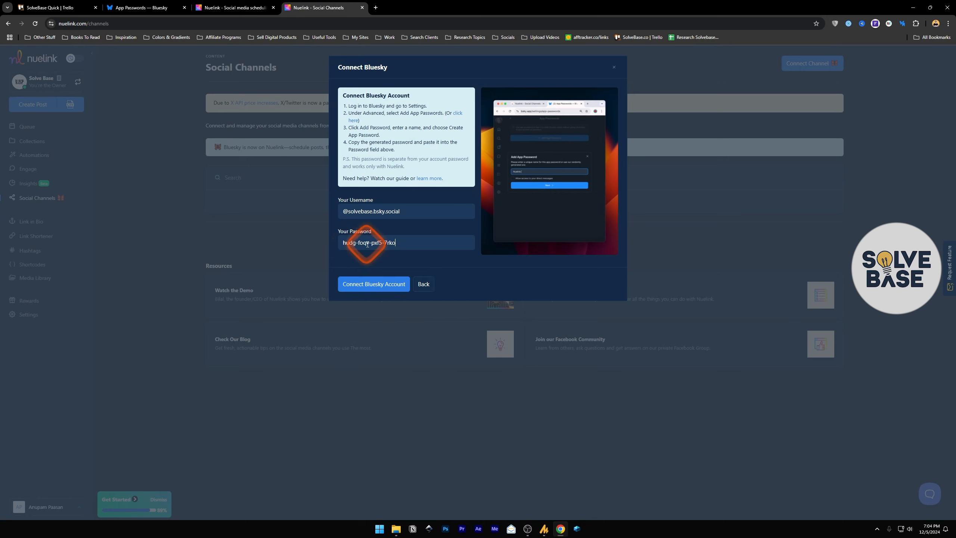
{"action": "left_click", "coordinate": [368, 286]}
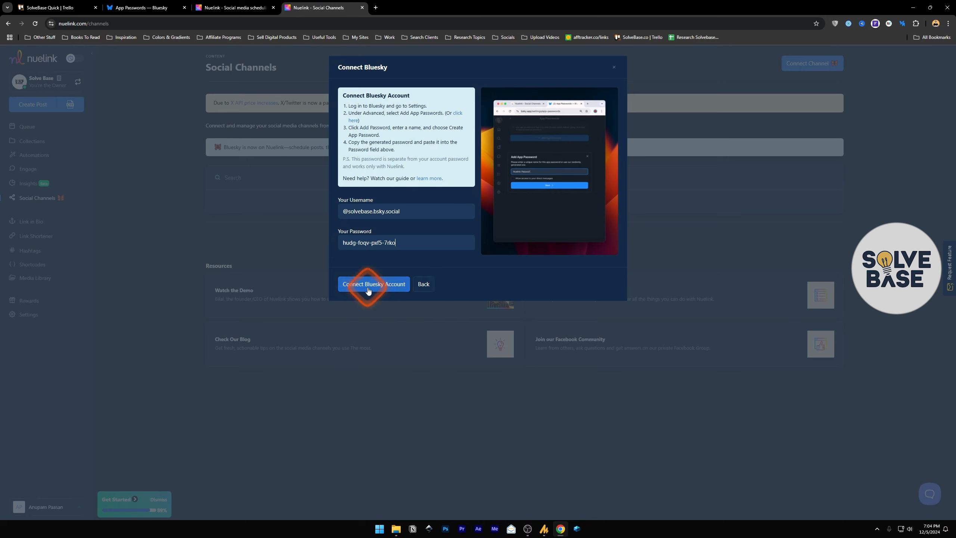
{"action": "left_click", "coordinate": [374, 286]}
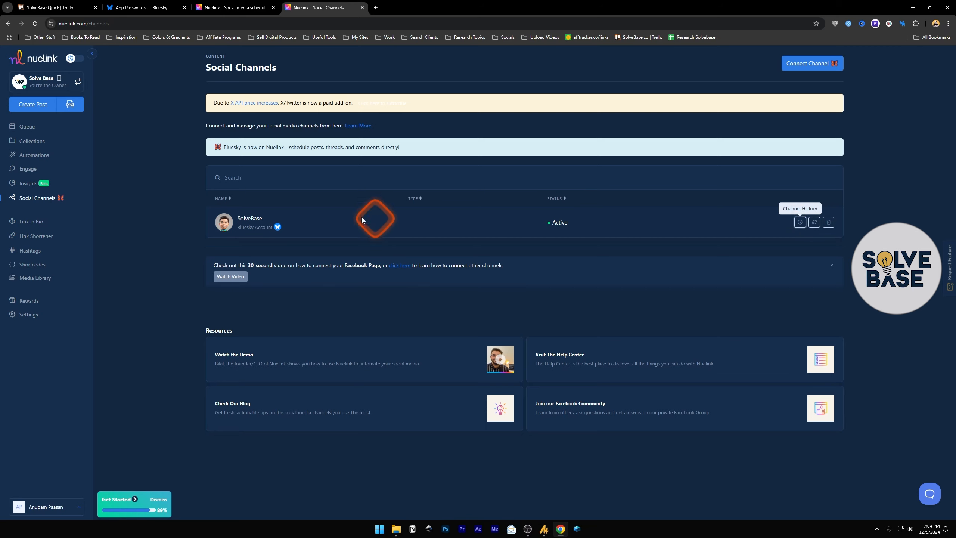
{"action": "left_click", "coordinate": [800, 67]}
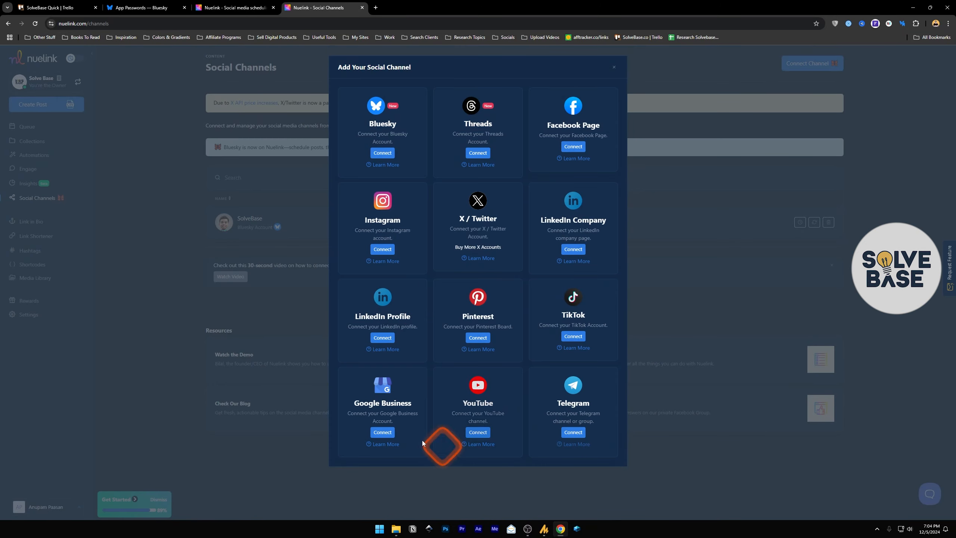
{"action": "left_click", "coordinate": [300, 219]}
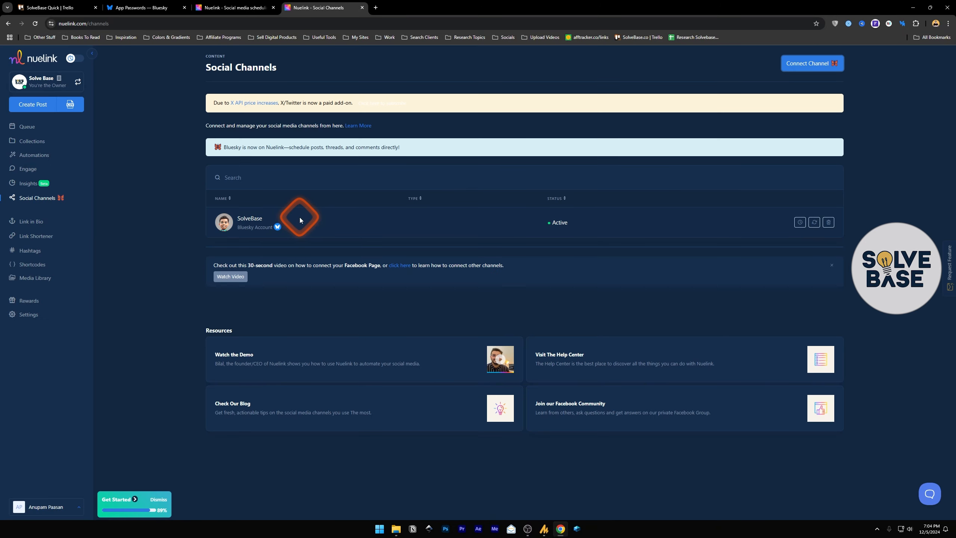
{"action": "left_click", "coordinate": [35, 128]}
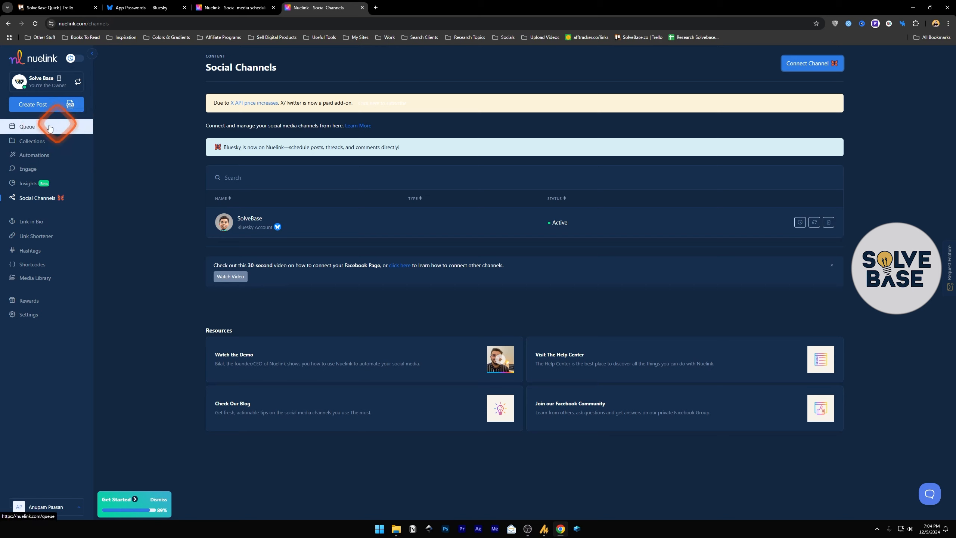
Step: Start a new post in the General collection and choose the SolveBase Bluesky account as its social channel
{"action": "left_click", "coordinate": [38, 110]}
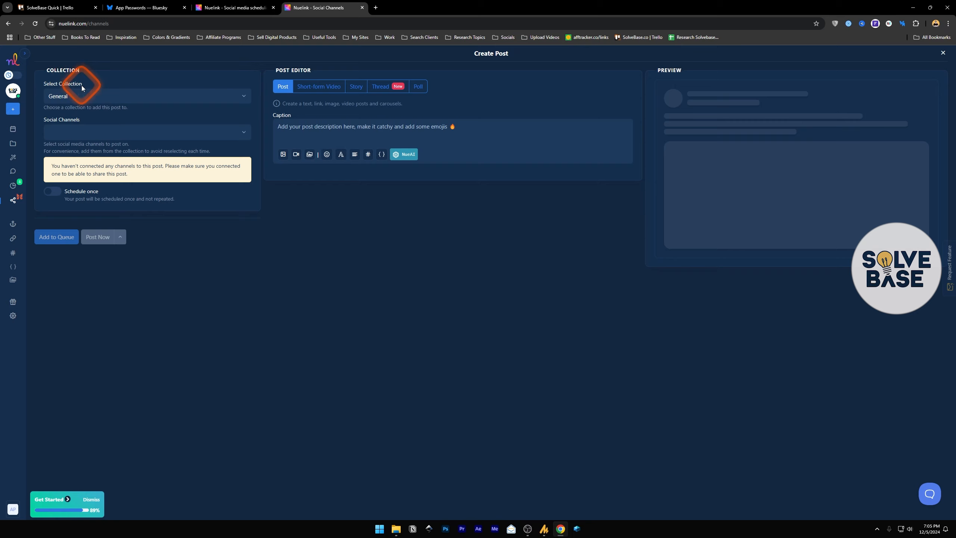
{"action": "left_click", "coordinate": [69, 96]}
{"action": "left_click", "coordinate": [70, 108]}
{"action": "left_click", "coordinate": [75, 97]}
{"action": "left_click", "coordinate": [73, 97]}
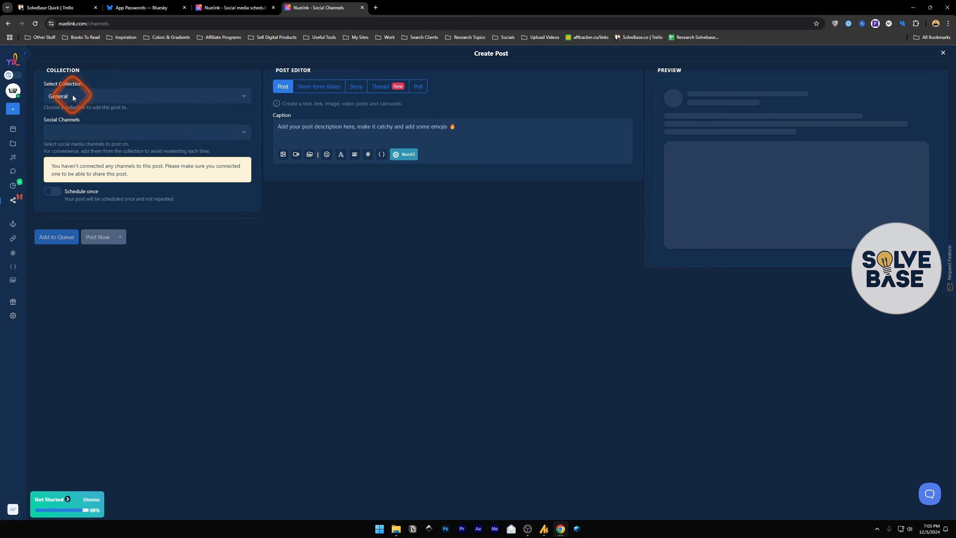
{"action": "left_click", "coordinate": [74, 98]}
{"action": "left_click", "coordinate": [65, 104]}
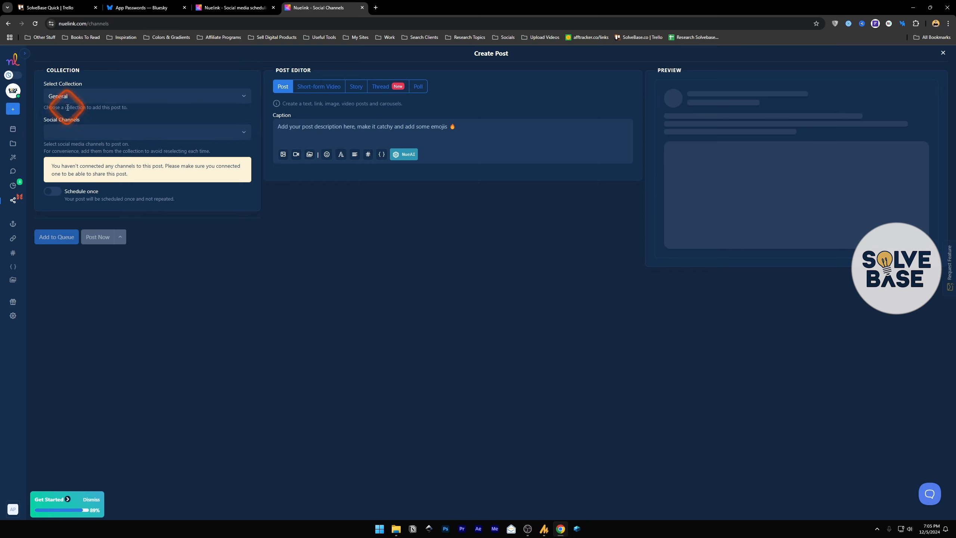
{"action": "left_click", "coordinate": [65, 133]}
{"action": "left_click", "coordinate": [75, 154]}
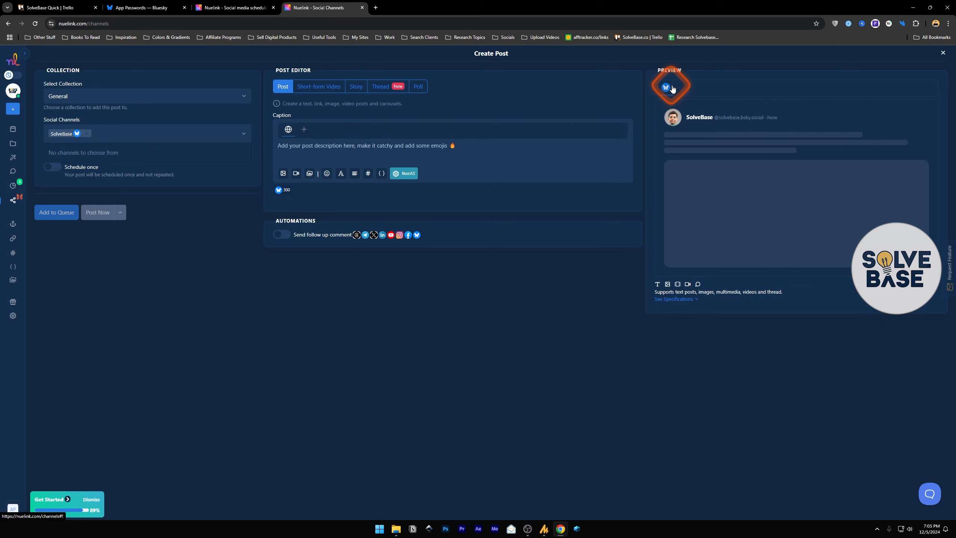
{"action": "left_click", "coordinate": [125, 67]}
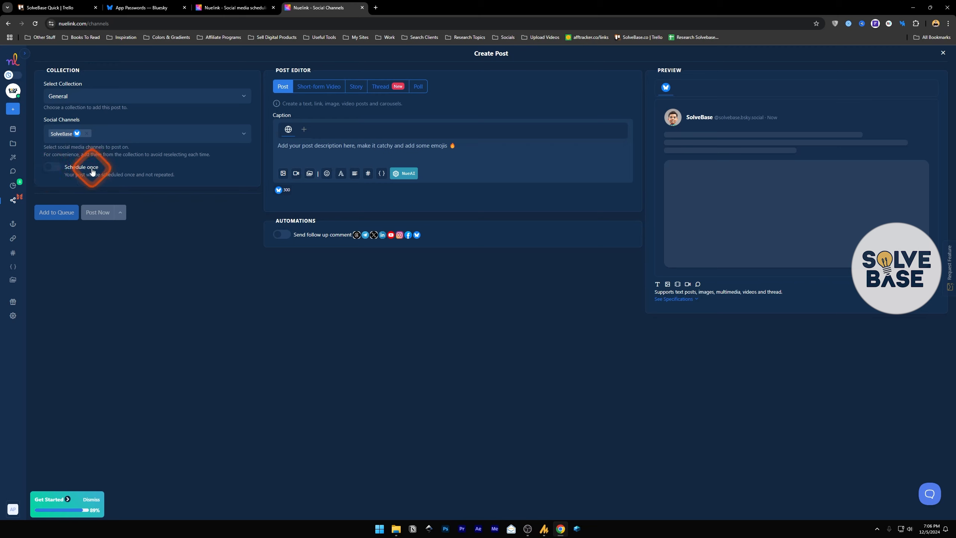
{"action": "left_click", "coordinate": [52, 166]}
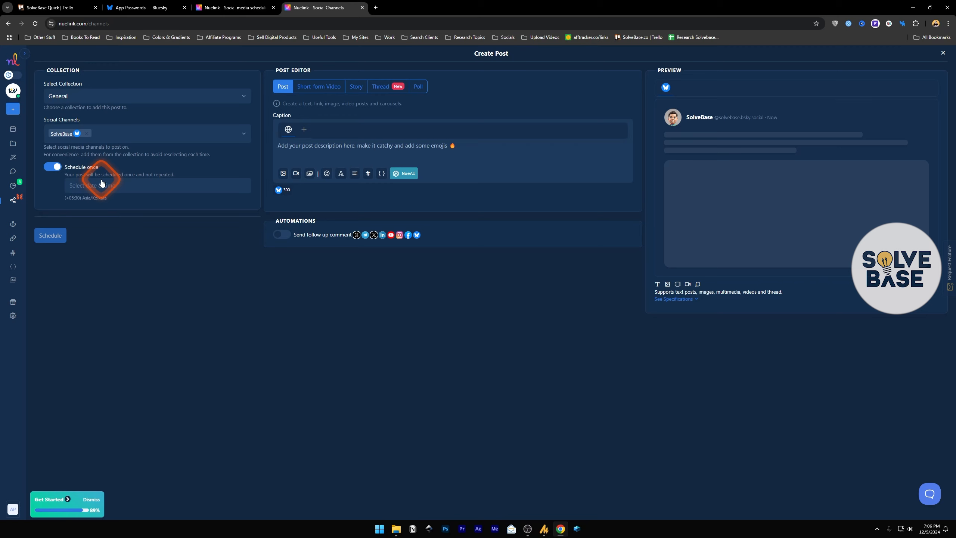
{"action": "left_click", "coordinate": [87, 185]}
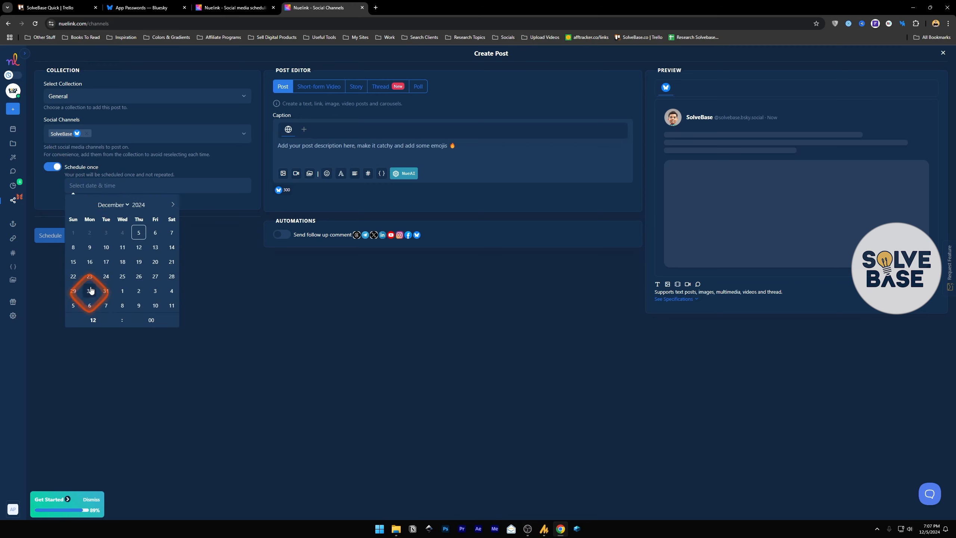
{"action": "left_click", "coordinate": [161, 176]}
{"action": "left_click", "coordinate": [152, 323]}
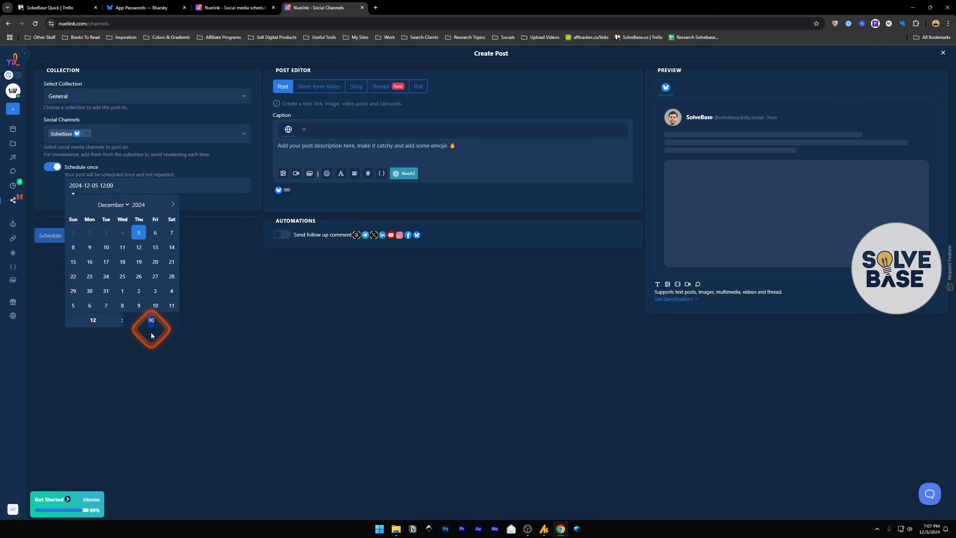
{"action": "left_click", "coordinate": [108, 332]}
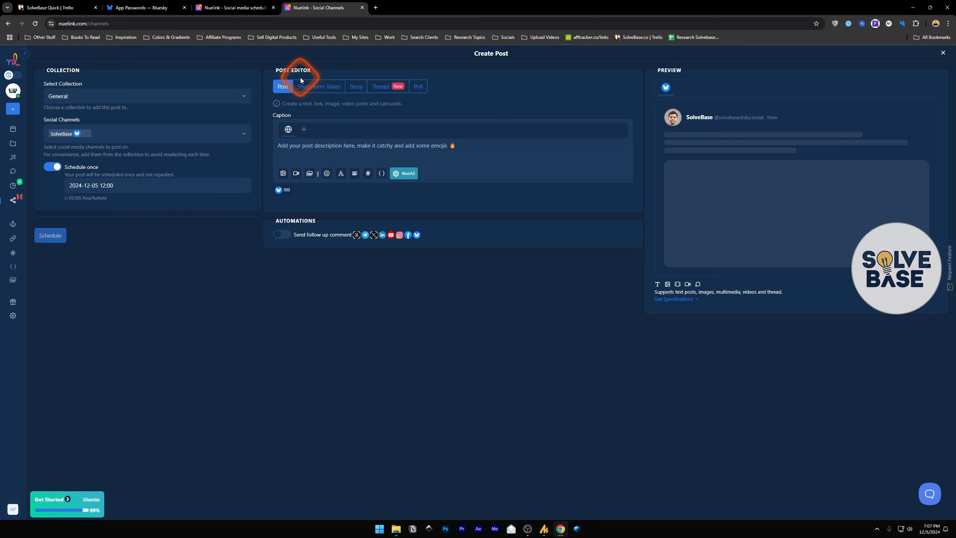
Step: Look through the Short-form Video, Story and Poll post types in the post editor
{"action": "left_click", "coordinate": [332, 87]}
{"action": "left_click", "coordinate": [284, 92]}
{"action": "left_click", "coordinate": [316, 89]}
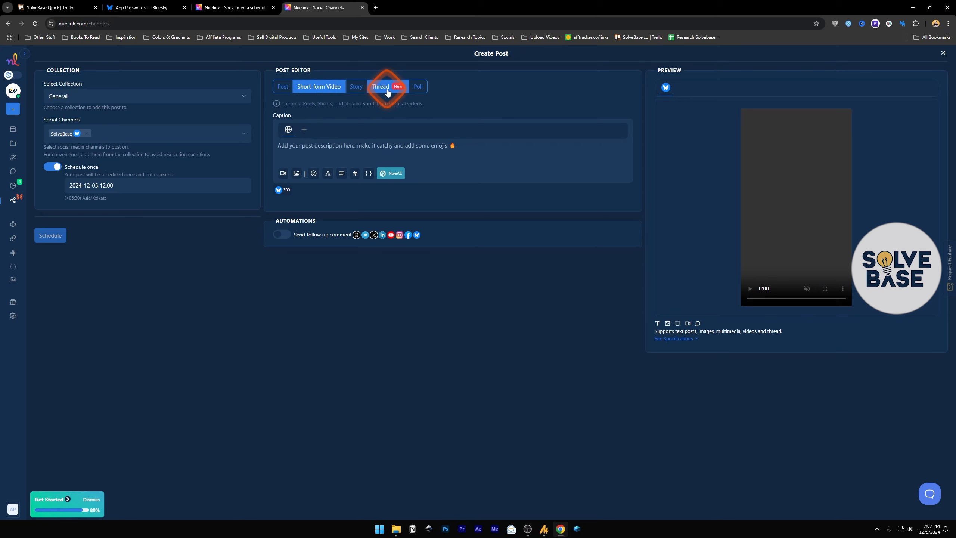
{"action": "left_click", "coordinate": [357, 91]}
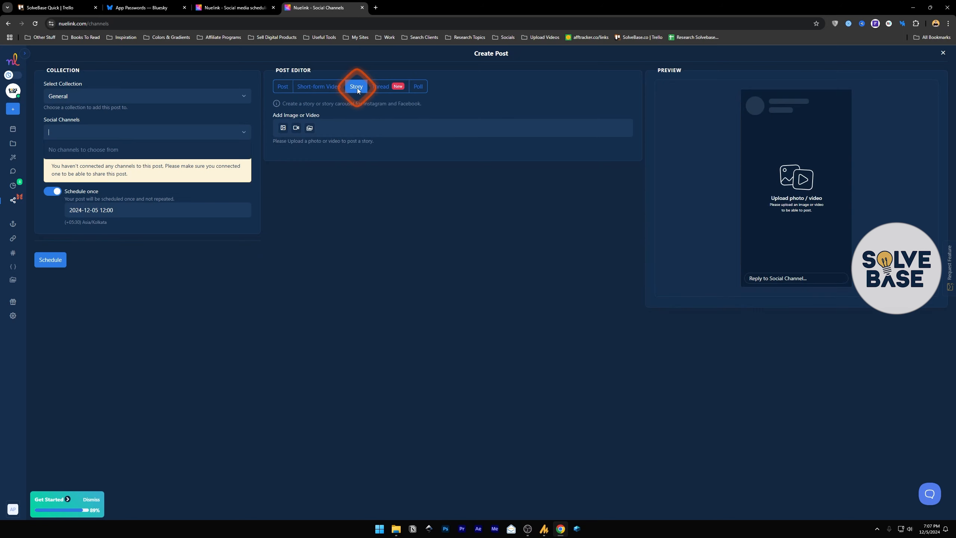
{"action": "left_click", "coordinate": [418, 86]}
{"action": "left_click", "coordinate": [356, 86]}
{"action": "left_click", "coordinate": [133, 170]}
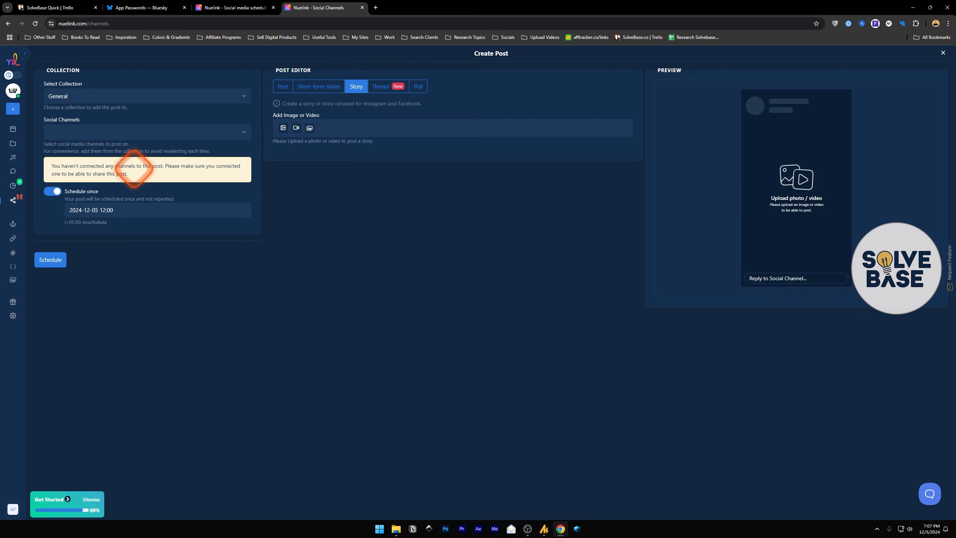
{"action": "left_click", "coordinate": [66, 133]}
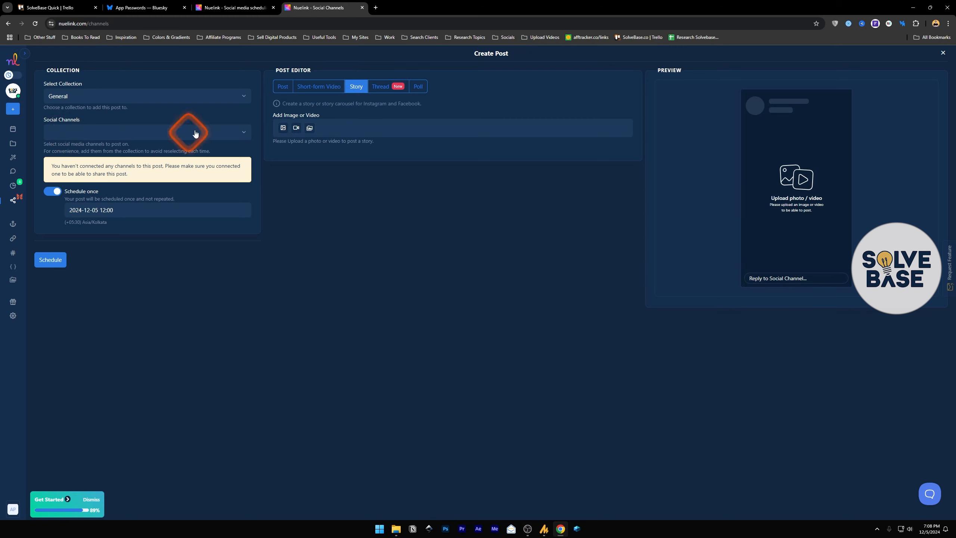
Step: Return to the Post type and select the SolveBase Bluesky account as the social channel again
{"action": "left_click", "coordinate": [283, 86]}
{"action": "left_click", "coordinate": [281, 91]}
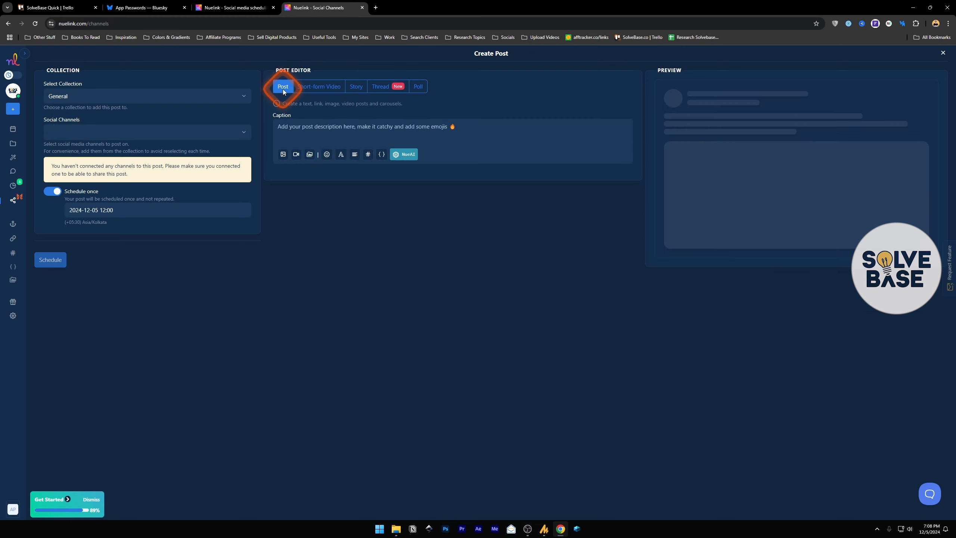
{"action": "left_click", "coordinate": [108, 132]}
{"action": "left_click", "coordinate": [81, 147]}
{"action": "left_click", "coordinate": [183, 137]}
{"action": "left_click", "coordinate": [309, 148]}
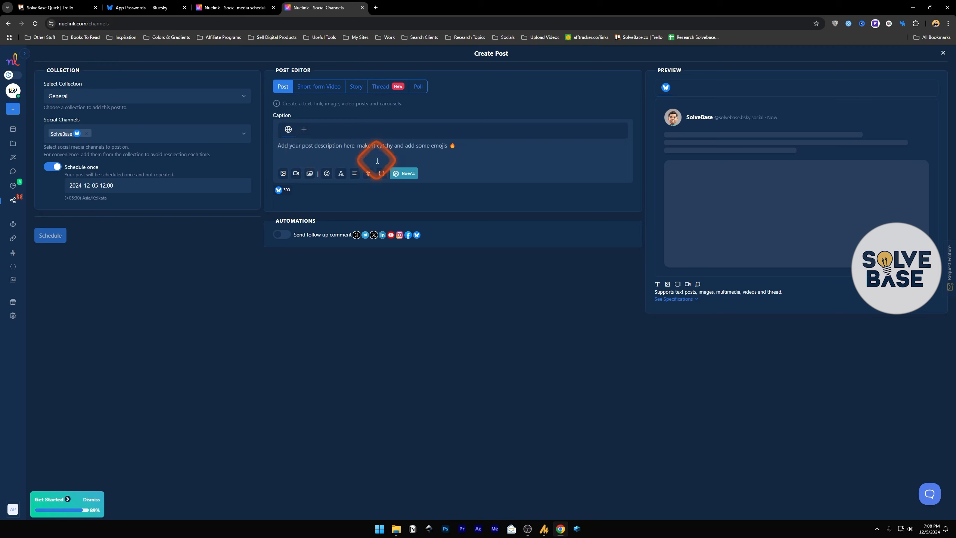
Step: Generate a caption with NueAI from the prompt "write a post about christmas" and delete the caption's title line
{"action": "left_click", "coordinate": [405, 174]}
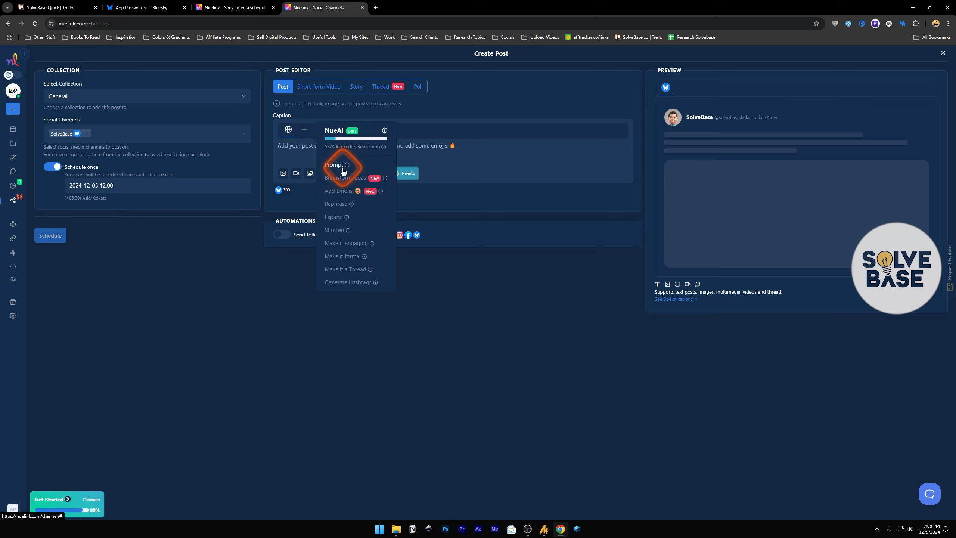
{"action": "left_click", "coordinate": [405, 173]}
{"action": "left_click", "coordinate": [308, 149]}
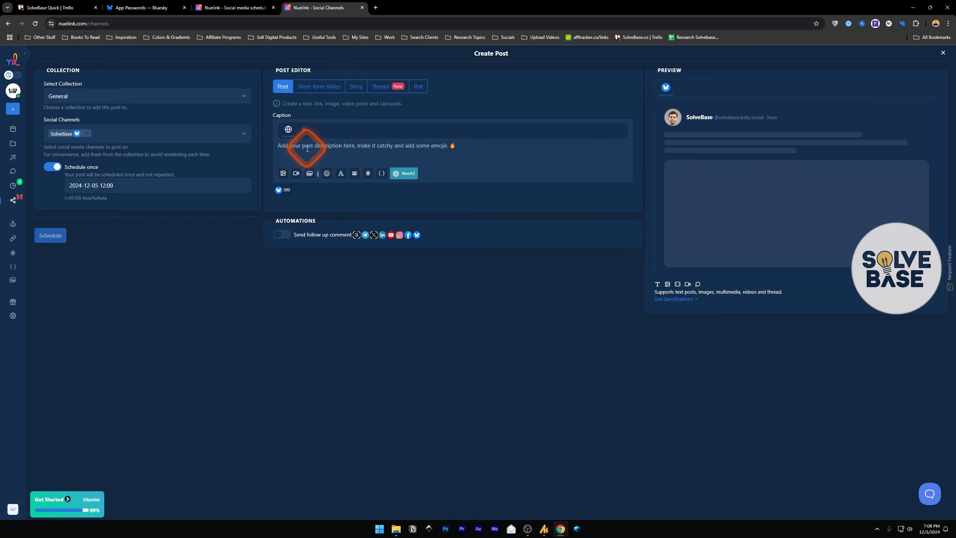
{"action": "type", "text": "write a post about christmas"}
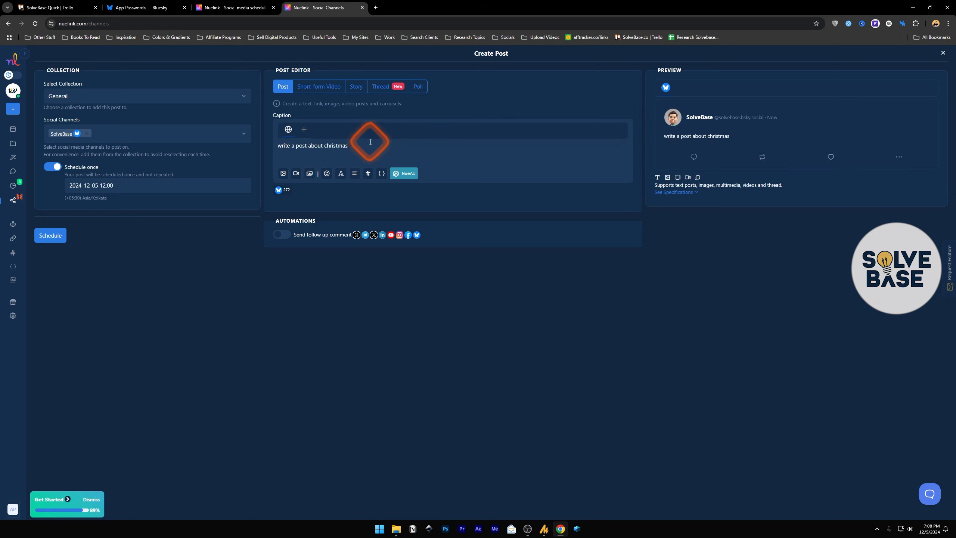
{"action": "left_click", "coordinate": [404, 174]}
{"action": "left_click", "coordinate": [334, 164]}
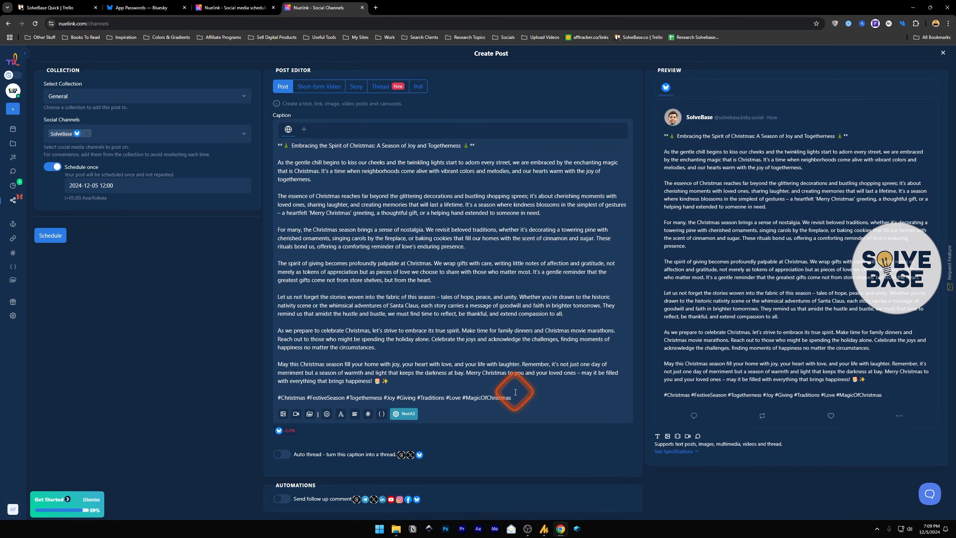
{"action": "left_click_drag", "start_coordinate": [475, 146], "coordinate": [253, 144]}
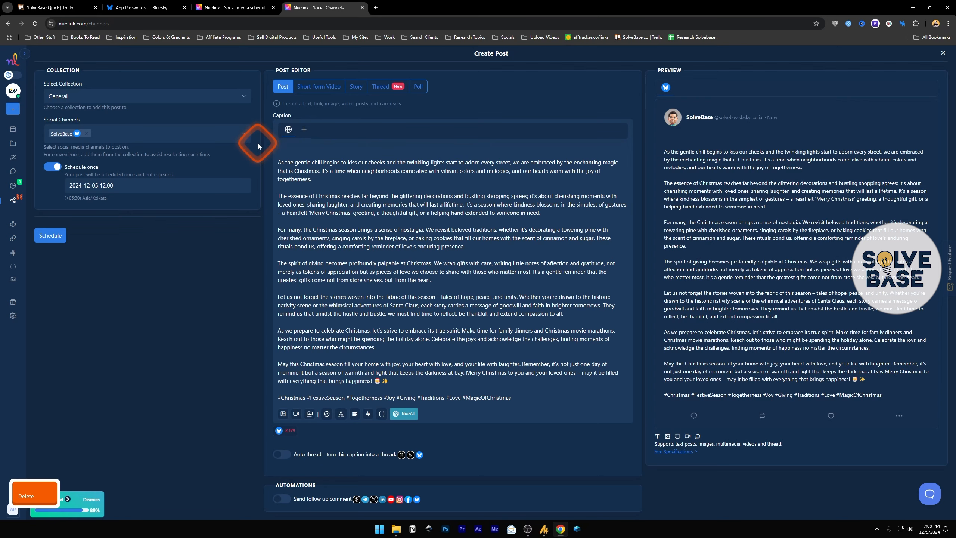
{"action": "key", "text": "BackSpace"}
Step: Change the post type to Thread and move the text after the opening paragraph into a second thread post
{"action": "left_click", "coordinate": [379, 87]}
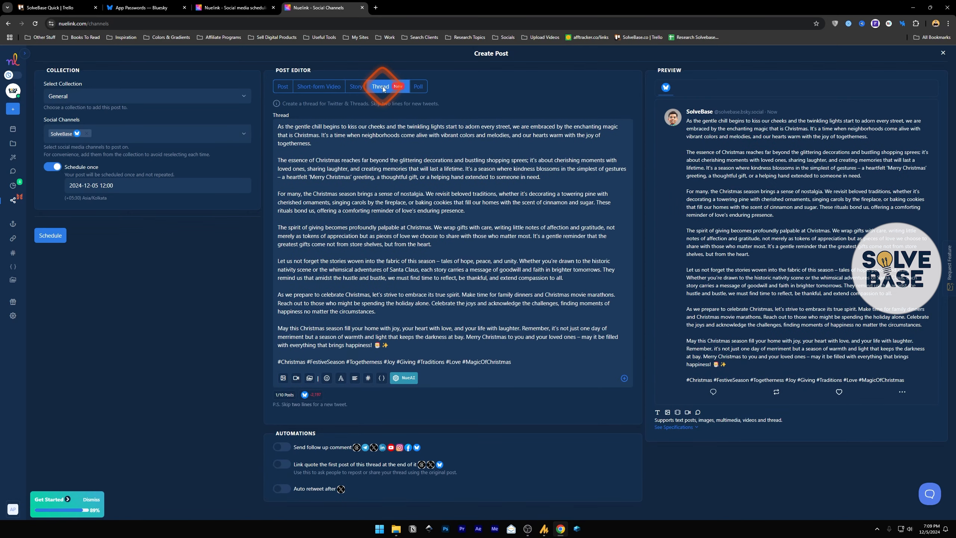
{"action": "left_click", "coordinate": [624, 378]}
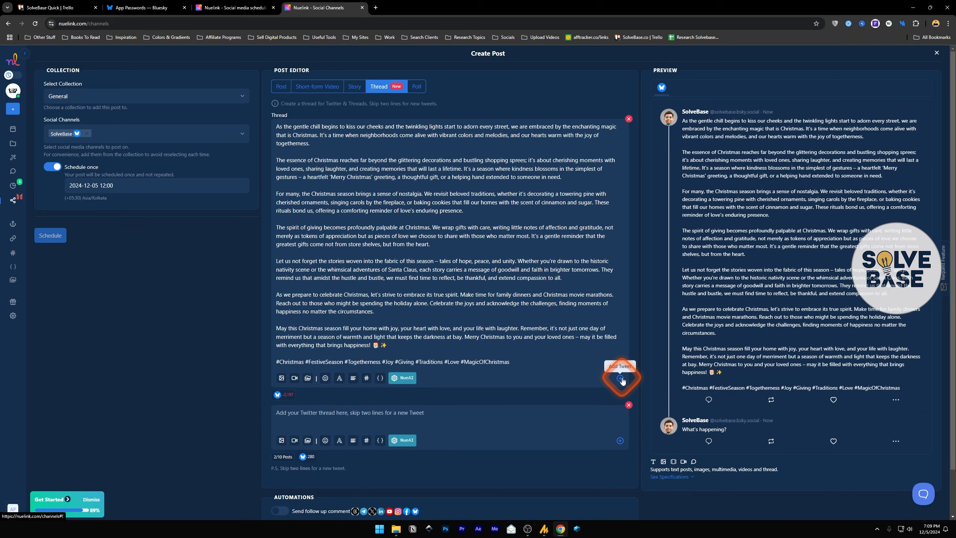
{"action": "left_click", "coordinate": [388, 416]}
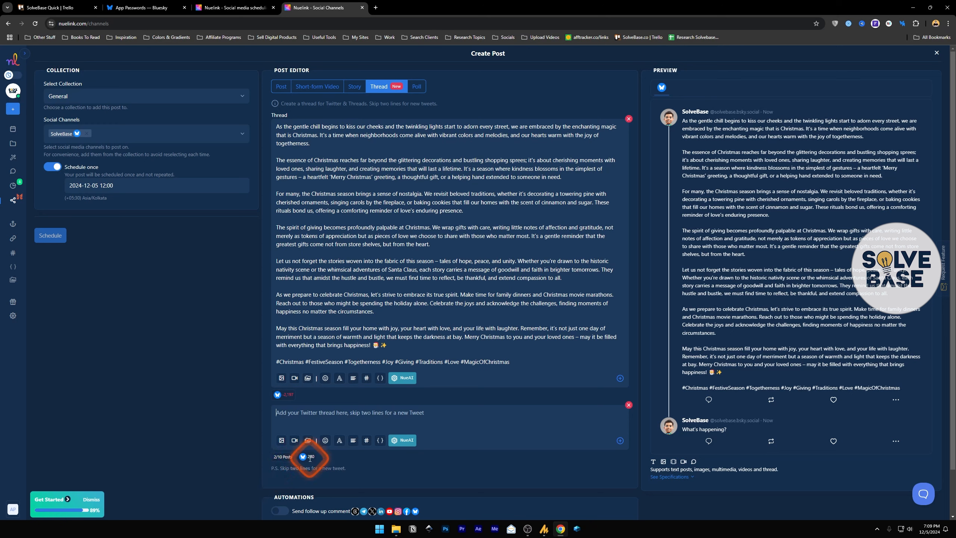
{"action": "left_click_drag", "start_coordinate": [373, 358], "coordinate": [278, 132]}
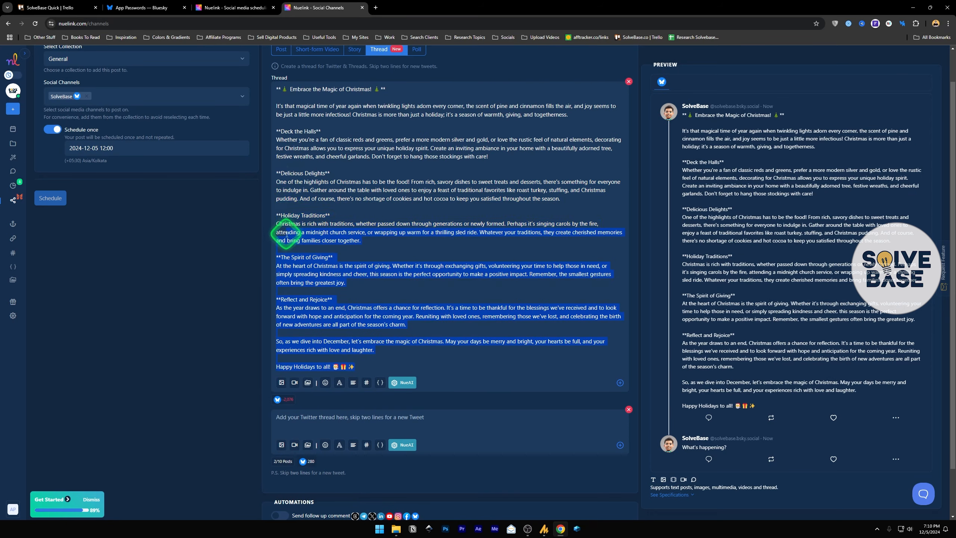
{"action": "key", "text": "ctrl+c"}
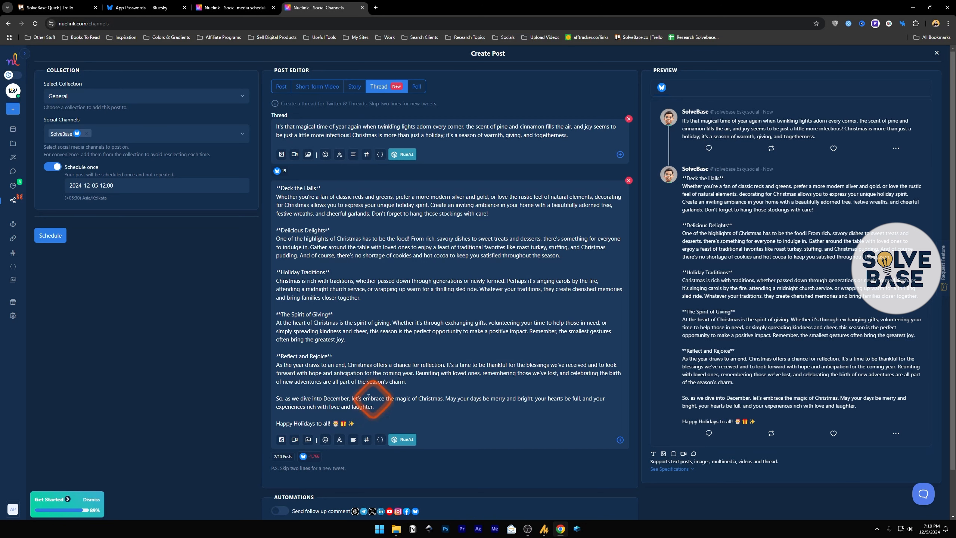
Step: Trim the second thread post to the sentence beginning "Whether you're a fan of classic reds and greens", removing its heading and all other text
{"action": "left_click", "coordinate": [278, 225], "text": "shift"}
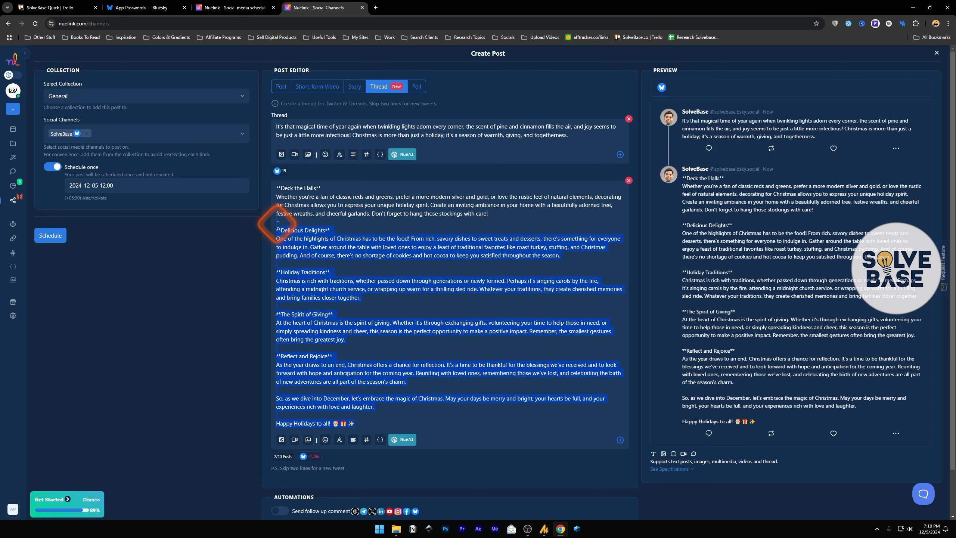
{"action": "key", "text": "BackSpace"}
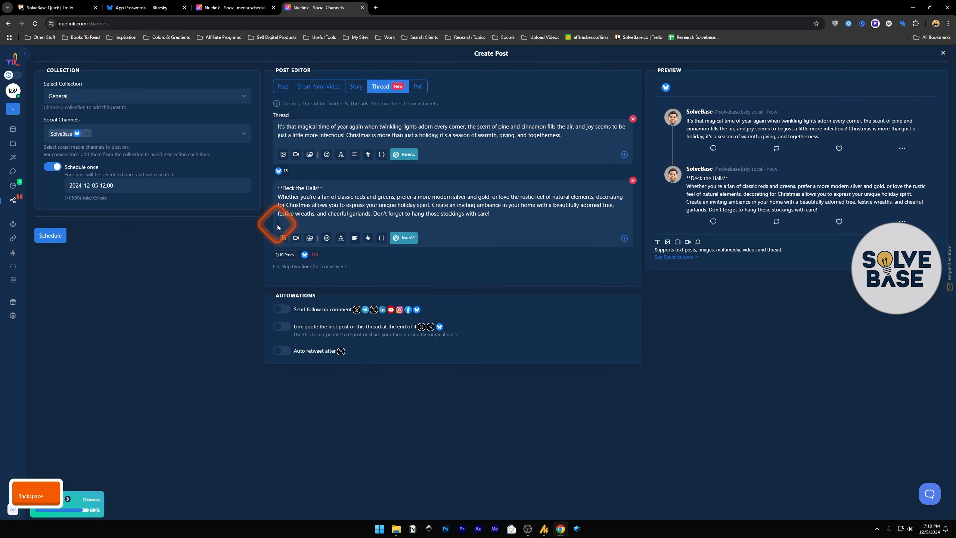
{"action": "left_click", "coordinate": [323, 188]}
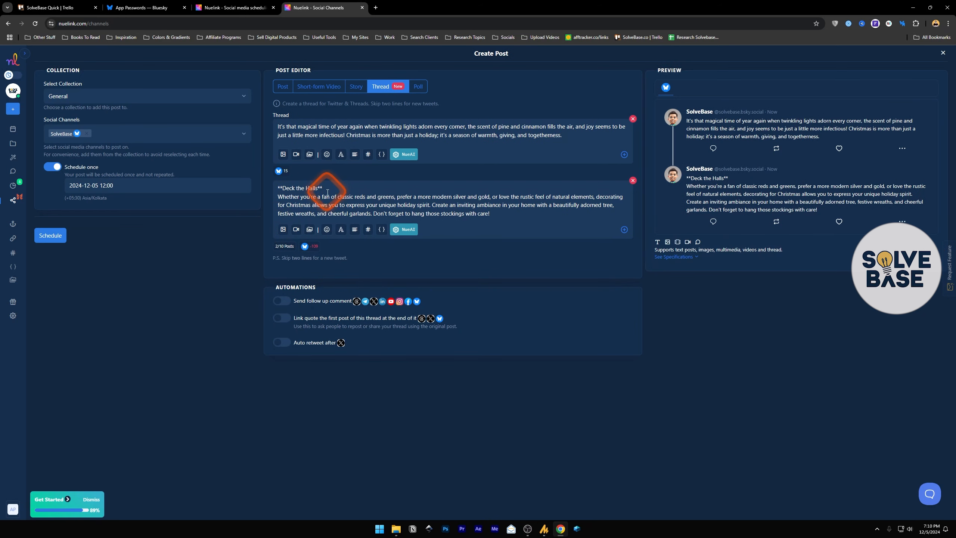
{"action": "left_click", "coordinate": [272, 187], "text": "shift"}
{"action": "key", "text": "BackSpace"}
{"action": "key", "text": "Delete"}
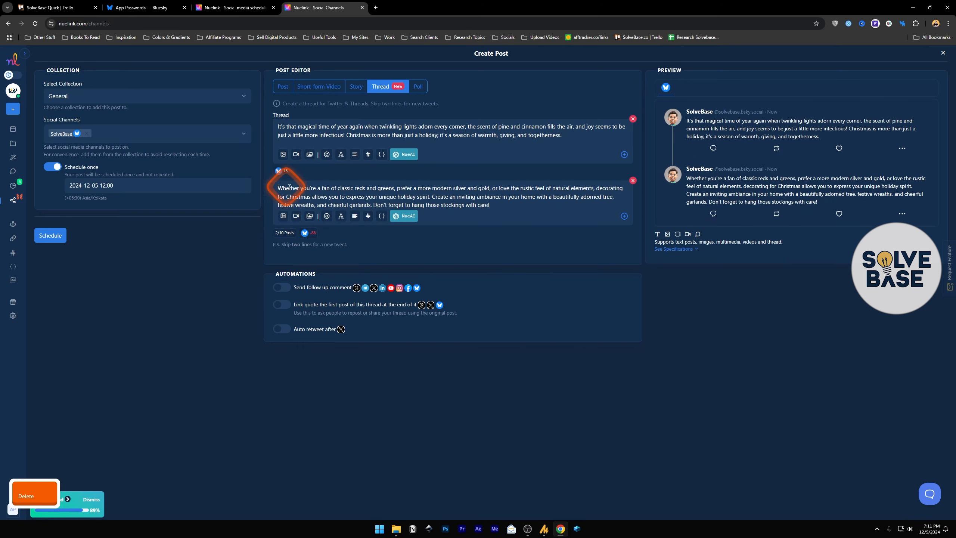
{"action": "left_click_drag", "start_coordinate": [489, 205], "coordinate": [434, 195]}
{"action": "key", "text": "BackSpace"}
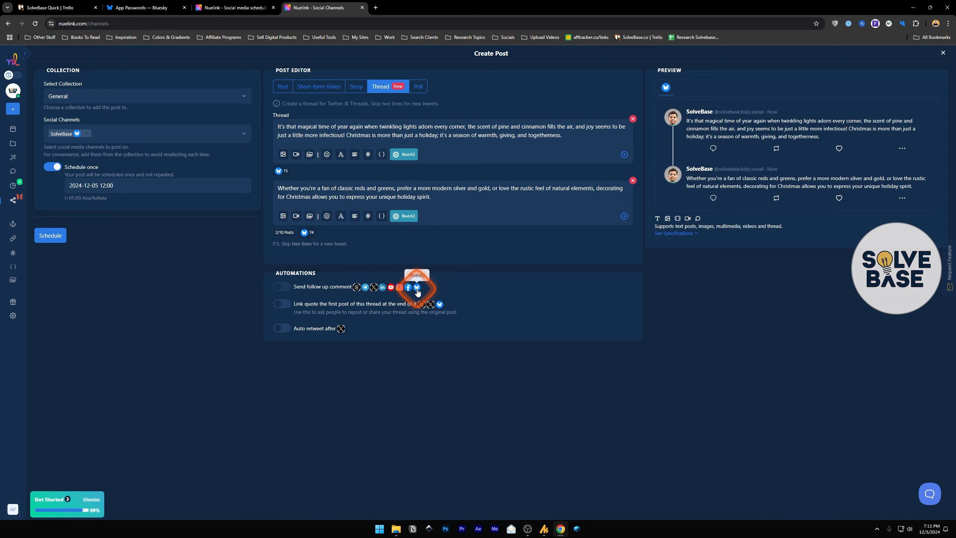
Step: Enable the follow-up comment automation and enter "Yes" as the comment text
{"action": "left_click", "coordinate": [281, 286]}
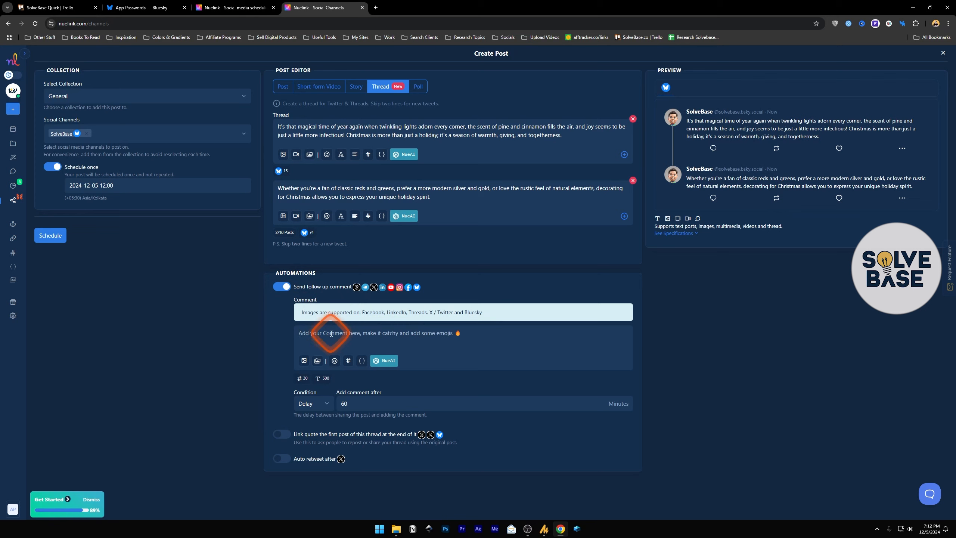
{"action": "type", "text": "Yes"}
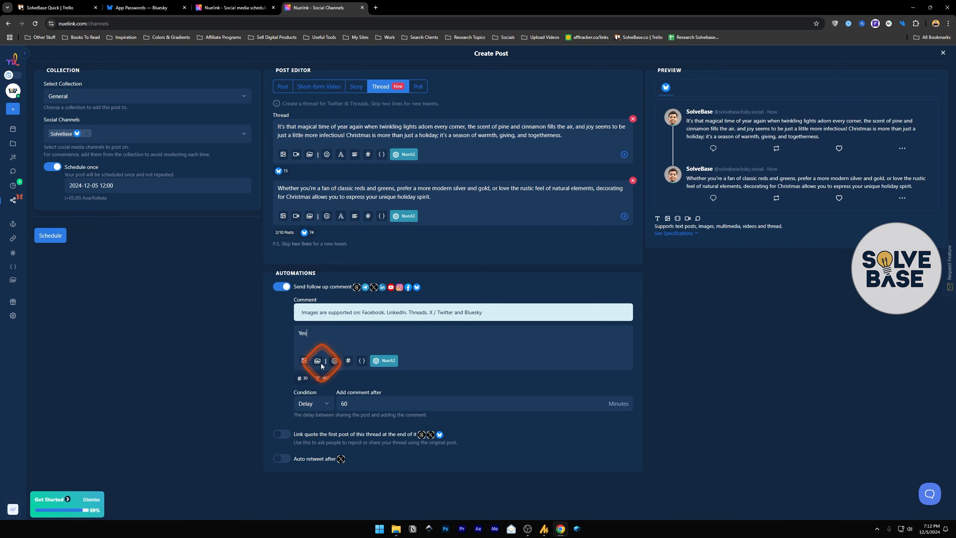
Step: Look at the follow-up comment's image upload, media library and emoji options without adding anything
{"action": "left_click", "coordinate": [303, 362]}
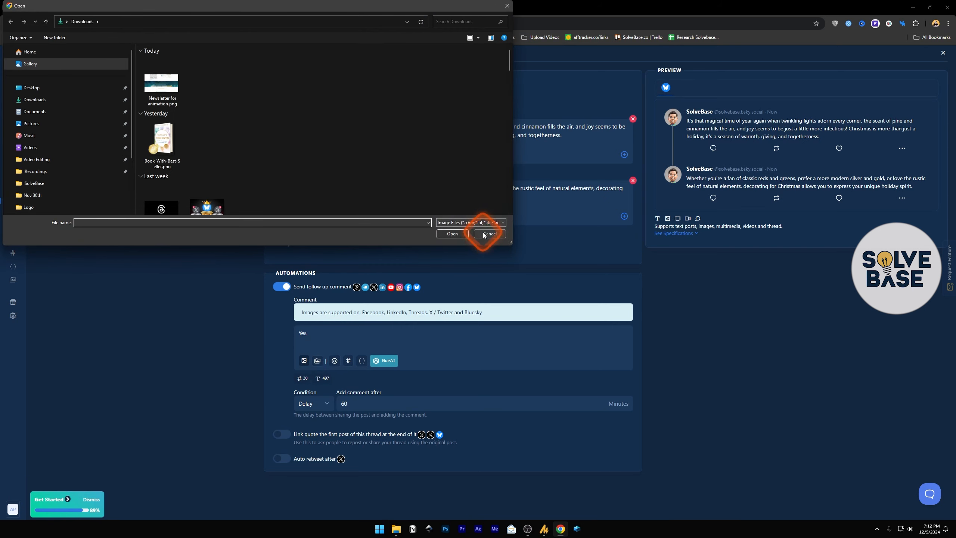
{"action": "left_click", "coordinate": [485, 234]}
{"action": "left_click", "coordinate": [317, 361]}
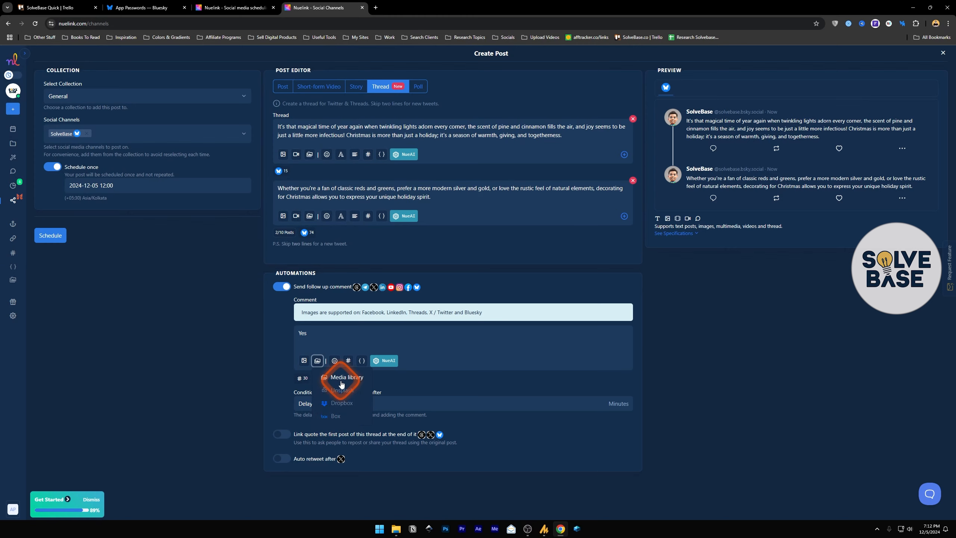
{"action": "left_click", "coordinate": [342, 383]}
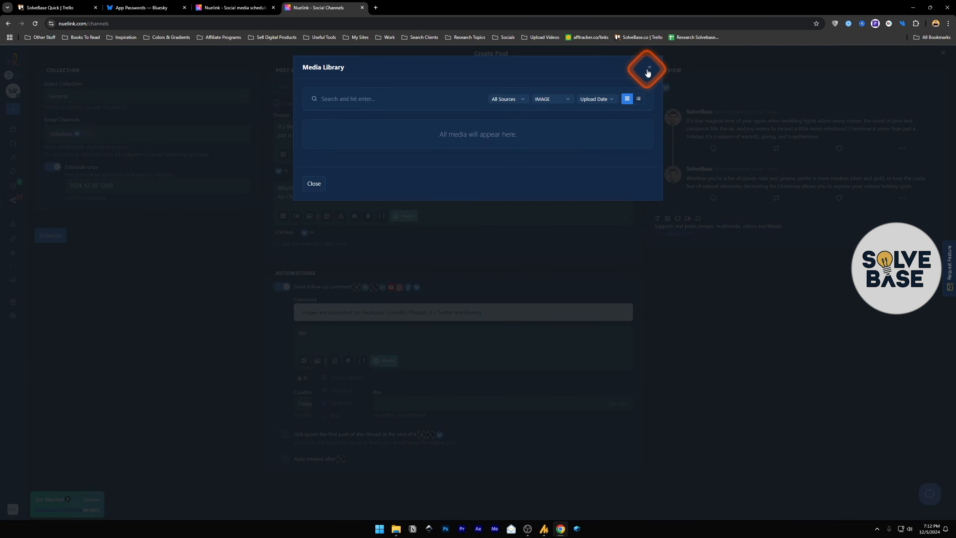
{"action": "left_click", "coordinate": [649, 71]}
{"action": "left_click", "coordinate": [583, 139]}
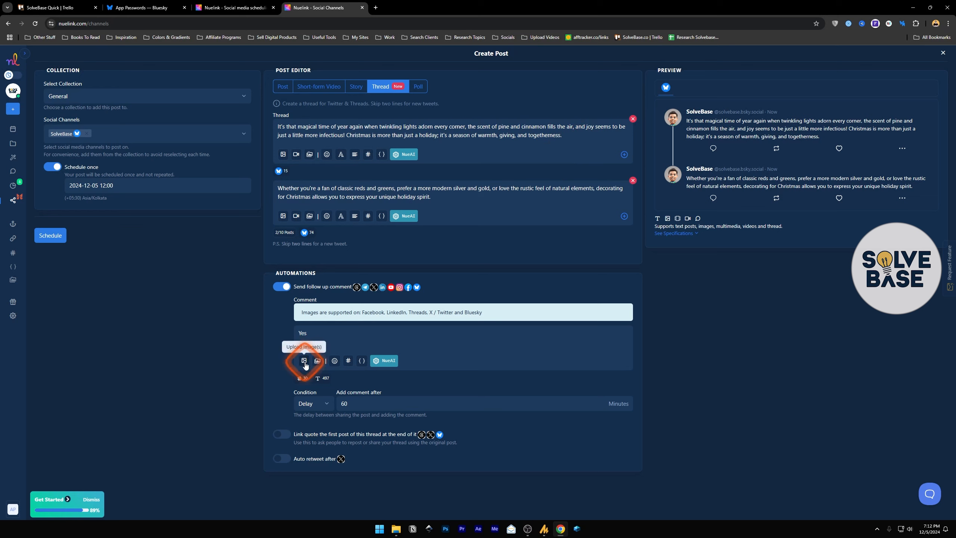
{"action": "left_click", "coordinate": [333, 362]}
{"action": "left_click", "coordinate": [332, 361]}
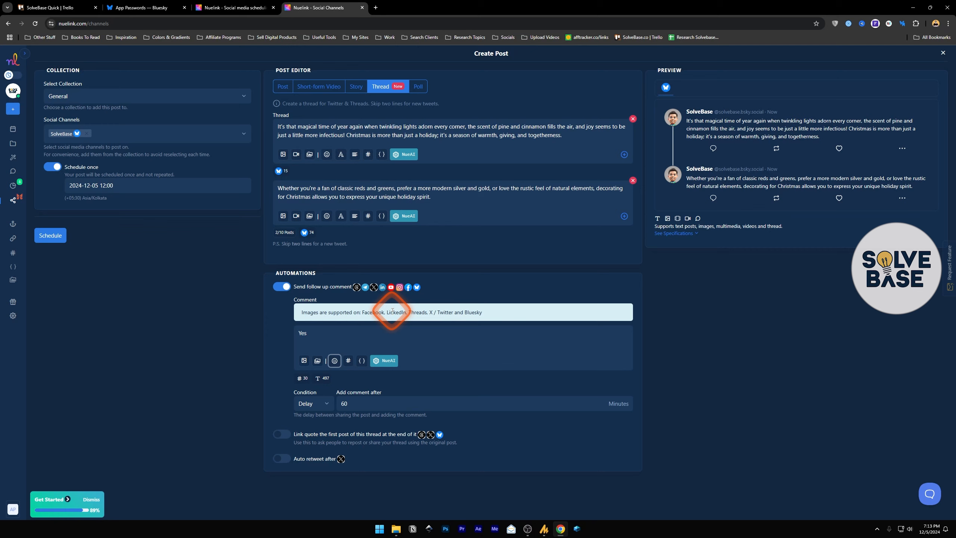
Step: Set the follow-up comment's condition to Delay with a wait of 1 minute
{"action": "left_click", "coordinate": [326, 408]}
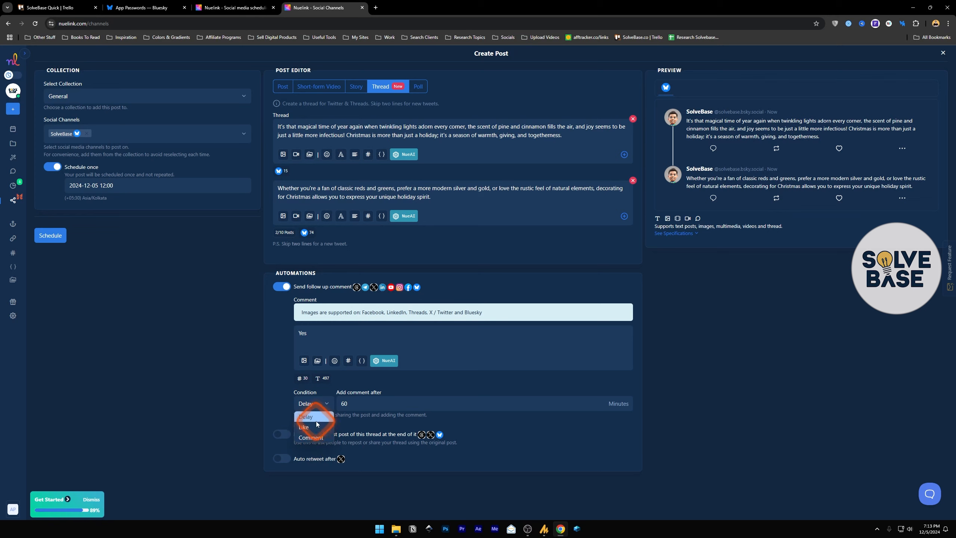
{"action": "left_click", "coordinate": [315, 421]}
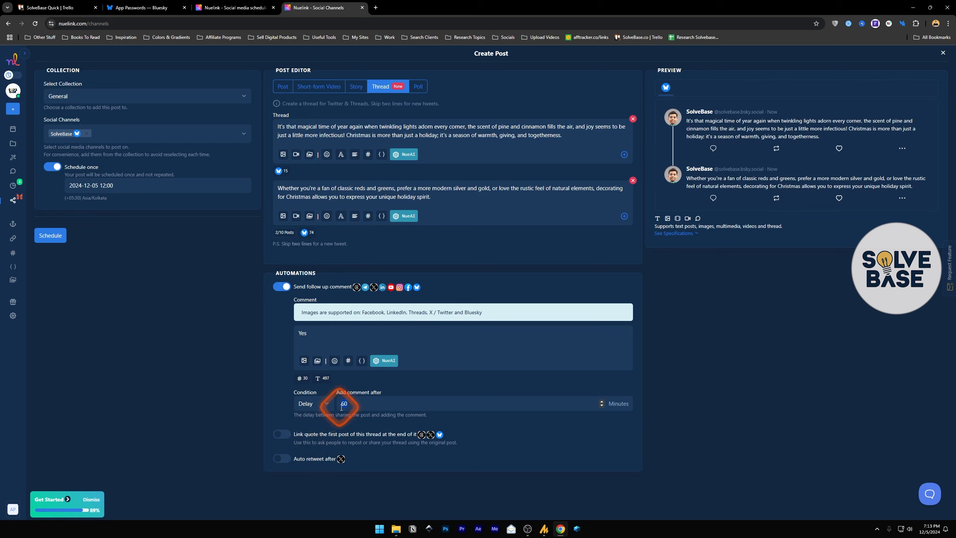
{"action": "double_click", "coordinate": [365, 402]}
{"action": "type", "text": "1"}
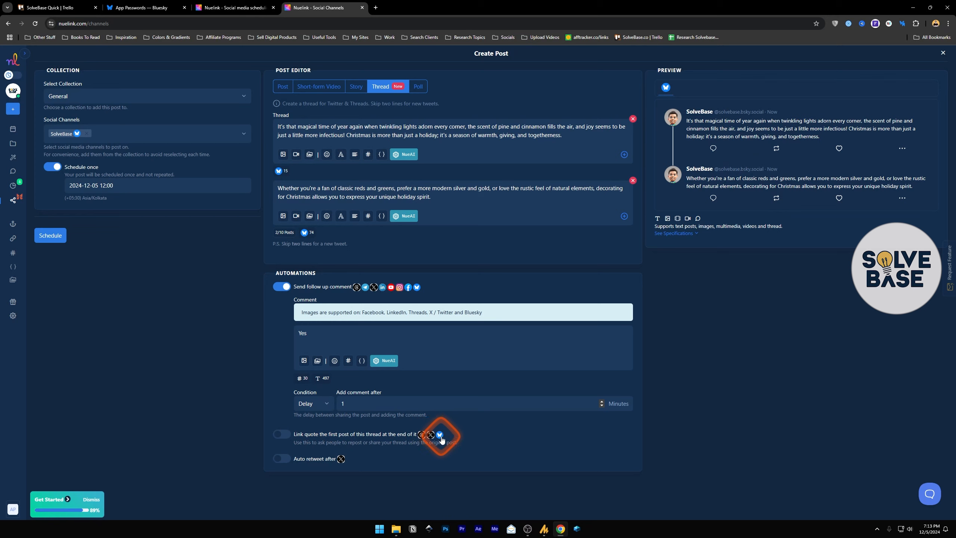
{"action": "left_click", "coordinate": [283, 436]}
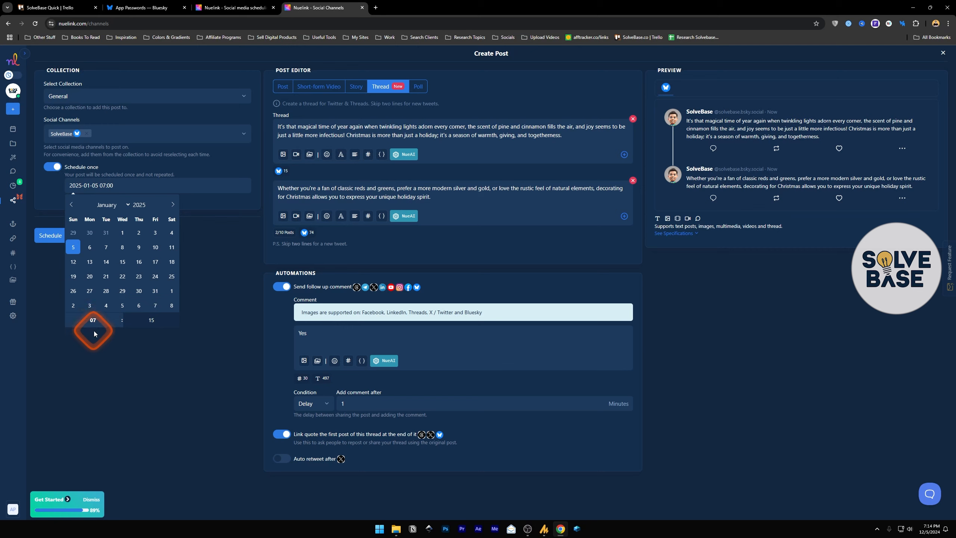
{"action": "left_click", "coordinate": [144, 318]}
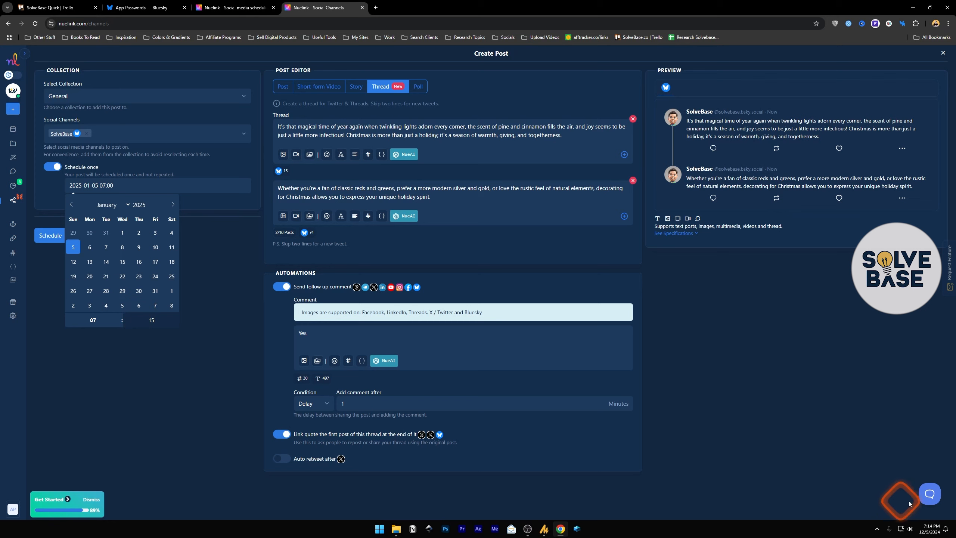
{"action": "left_click", "coordinate": [52, 272]}
{"action": "left_click", "coordinate": [52, 236]}
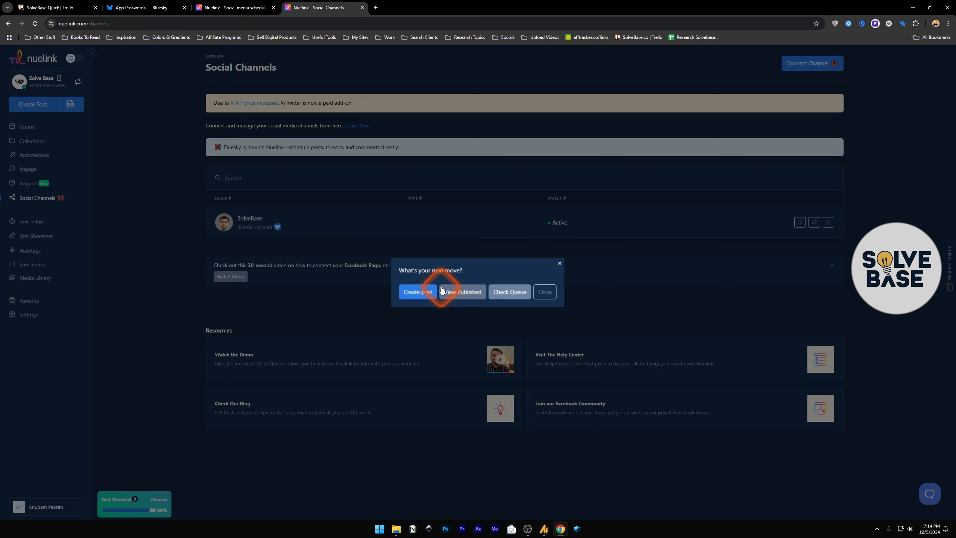
Step: Open the General collection's settings and assign the SolveBase Bluesky account as its social channel
{"action": "left_click", "coordinate": [450, 298]}
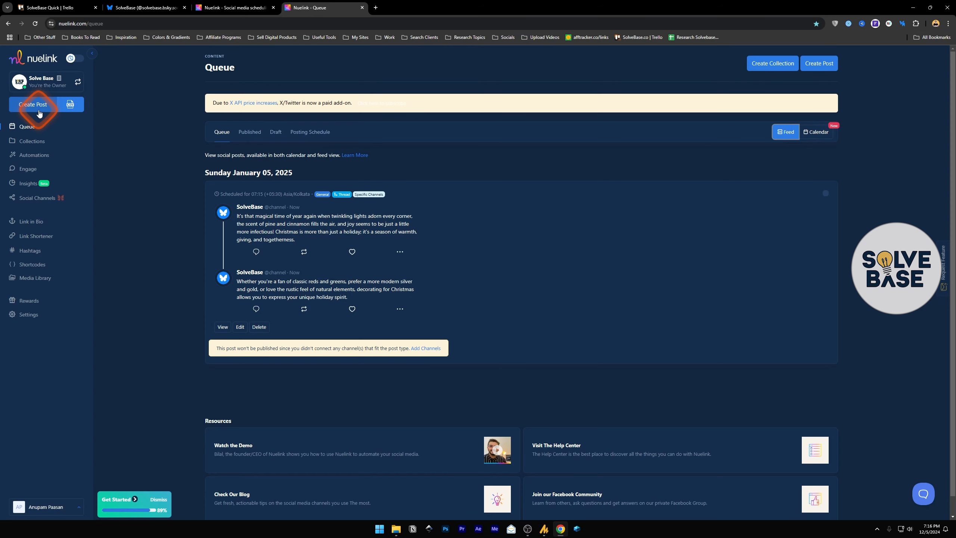
{"action": "left_click", "coordinate": [27, 126]}
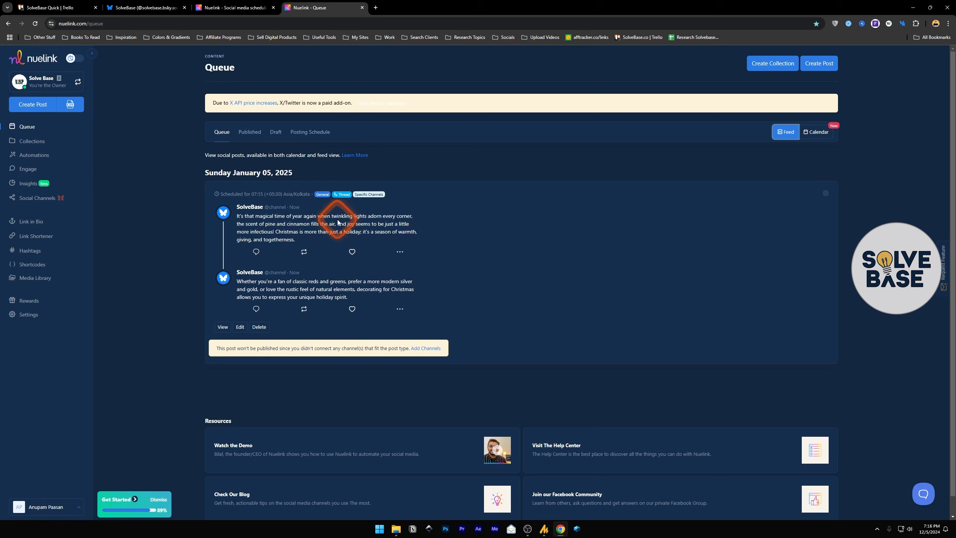
{"action": "left_click", "coordinate": [31, 142]}
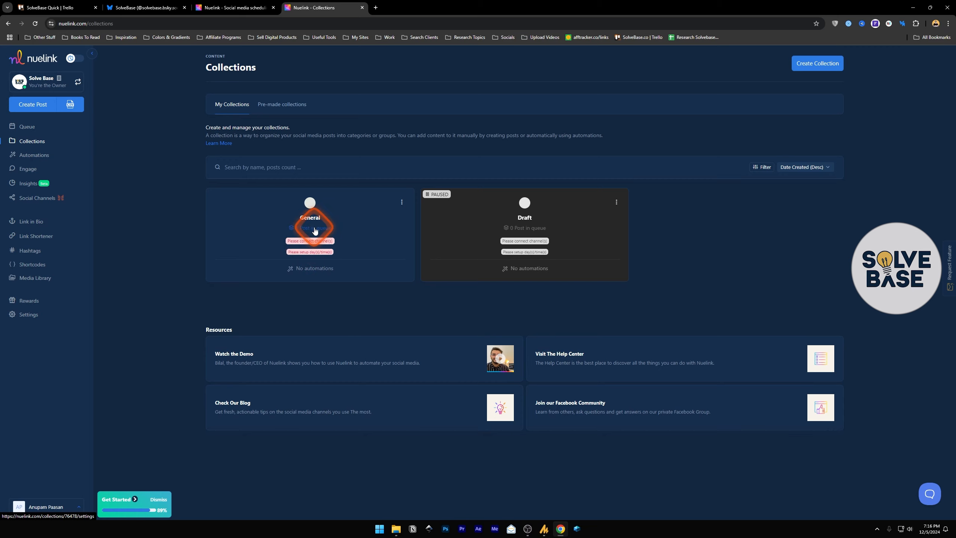
{"action": "left_click", "coordinate": [314, 221]}
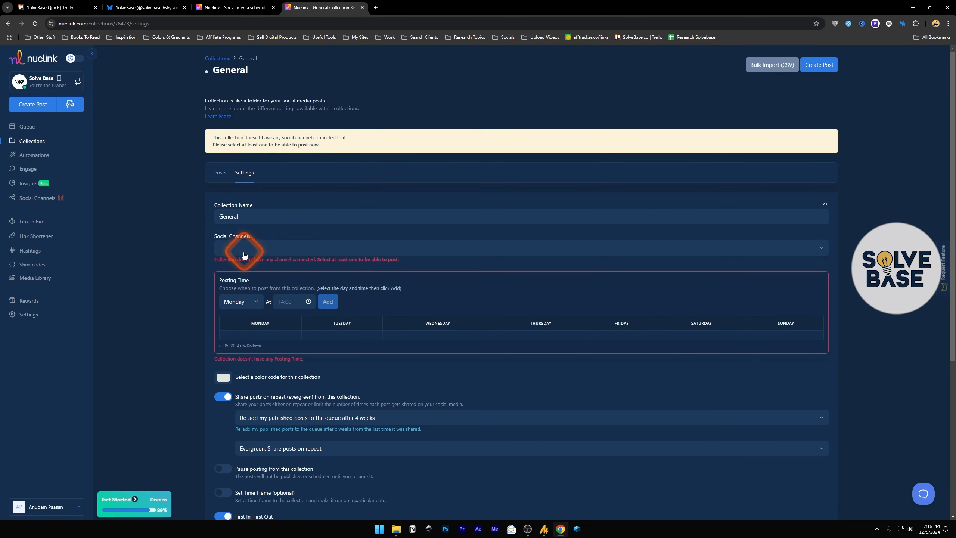
{"action": "scroll", "coordinate": [305, 241], "scroll_direction": "down", "scroll_amount": 2}
{"action": "left_click", "coordinate": [246, 174]}
{"action": "left_click", "coordinate": [230, 186]}
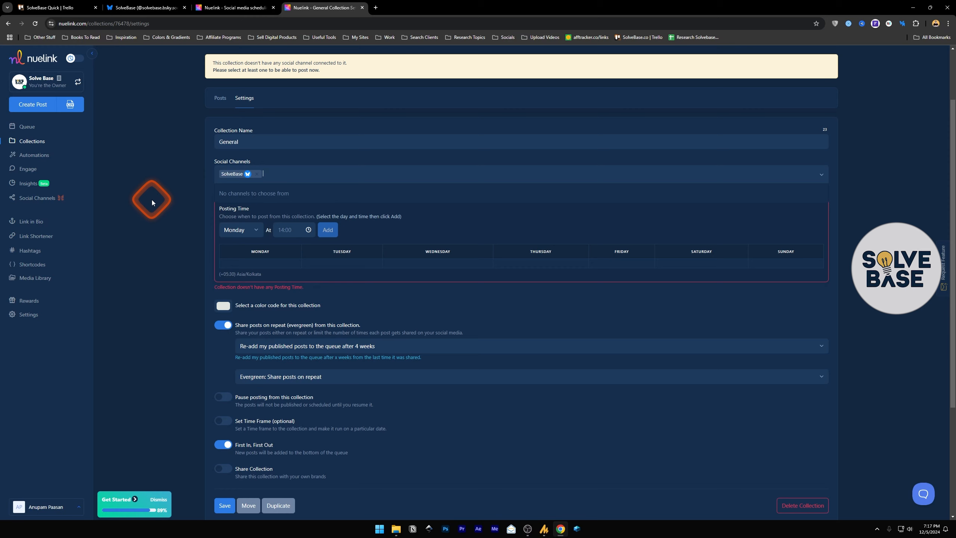
Step: Add a Monday posting time of 09:00 to the General collection
{"action": "left_click", "coordinate": [247, 236]}
{"action": "left_click", "coordinate": [245, 250]}
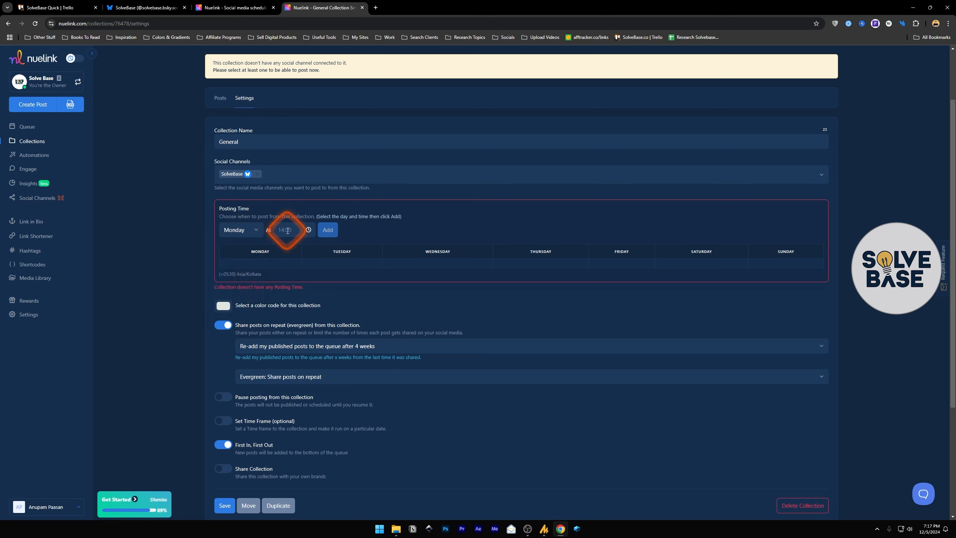
{"action": "left_click", "coordinate": [287, 230]}
{"action": "left_click", "coordinate": [284, 265]}
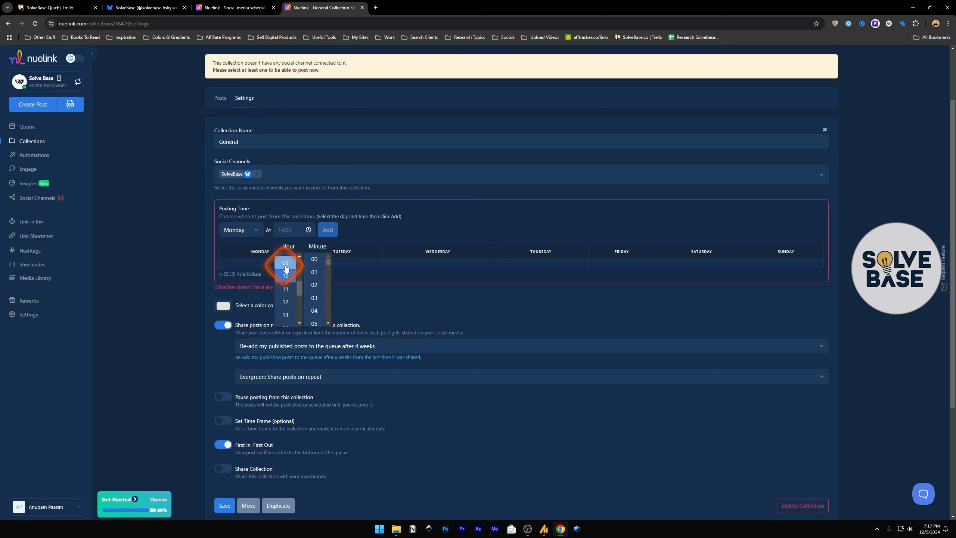
{"action": "left_click", "coordinate": [328, 232]}
Step: Add an Everyday posting time of 09:00 to cover the remaining days of the week
{"action": "left_click", "coordinate": [245, 230]}
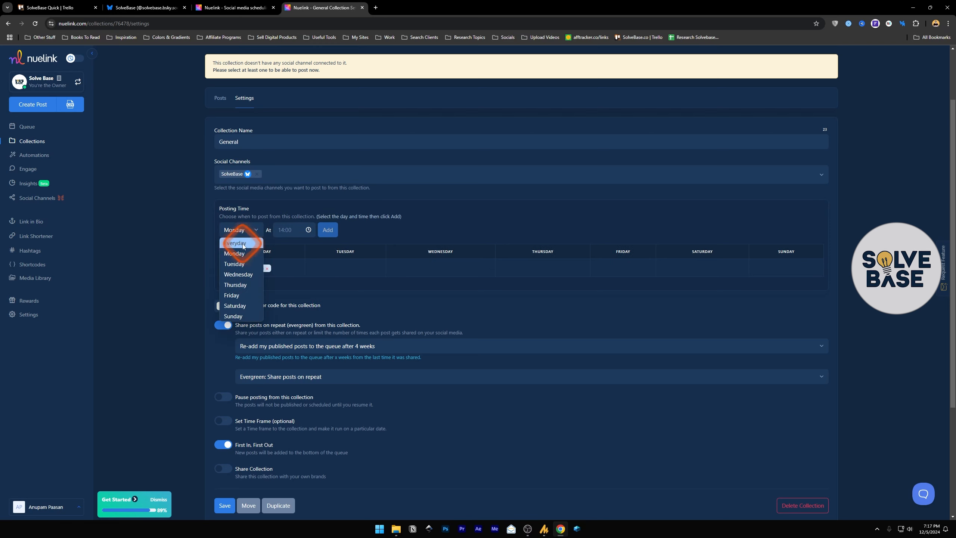
{"action": "left_click", "coordinate": [243, 244]}
{"action": "left_click", "coordinate": [297, 230]}
{"action": "left_click", "coordinate": [314, 264]}
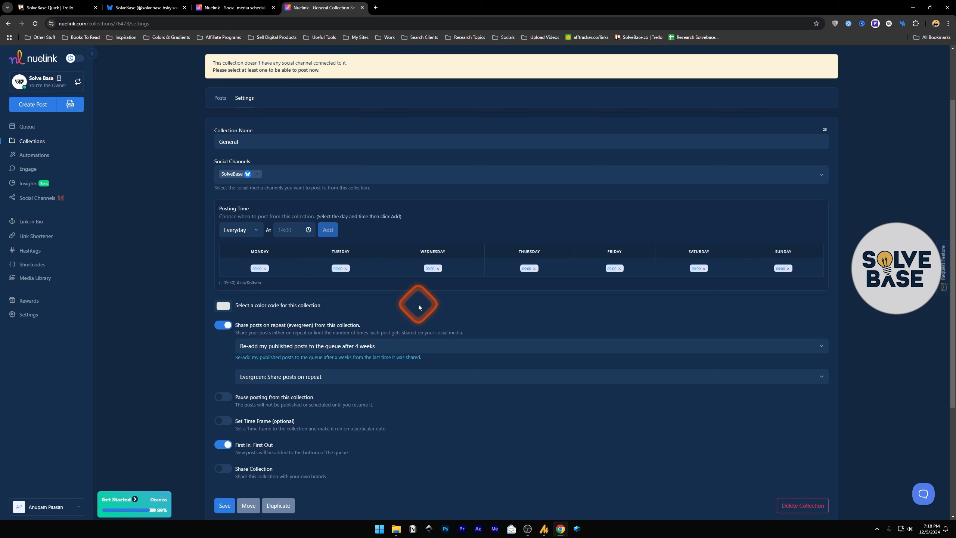
Step: Set the collection's color code to bright blue, RGB 0, 145, 255
{"action": "left_click", "coordinate": [223, 305]}
{"action": "left_click_drag", "start_coordinate": [274, 372], "coordinate": [267, 373]}
{"action": "left_click", "coordinate": [296, 317]}
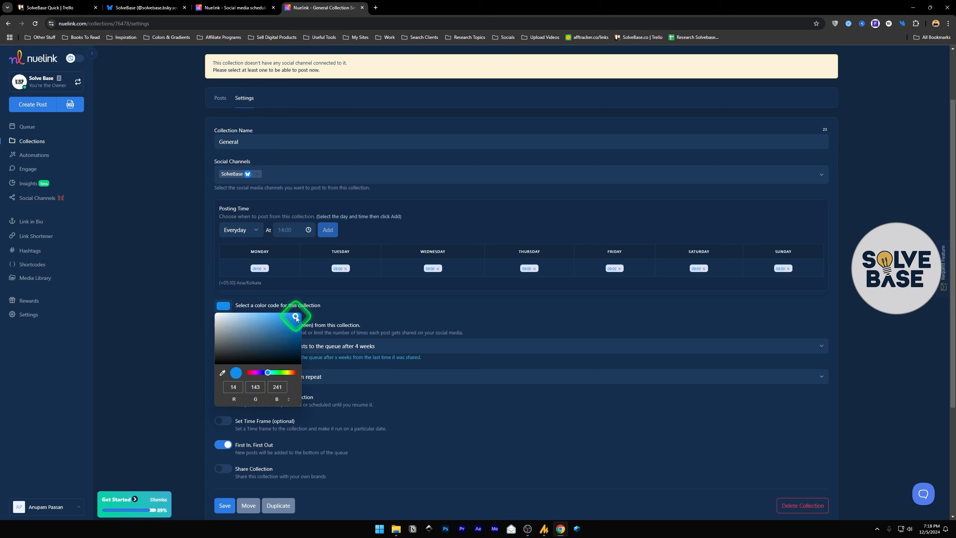
{"action": "left_click_drag", "start_coordinate": [302, 319], "coordinate": [300, 310]}
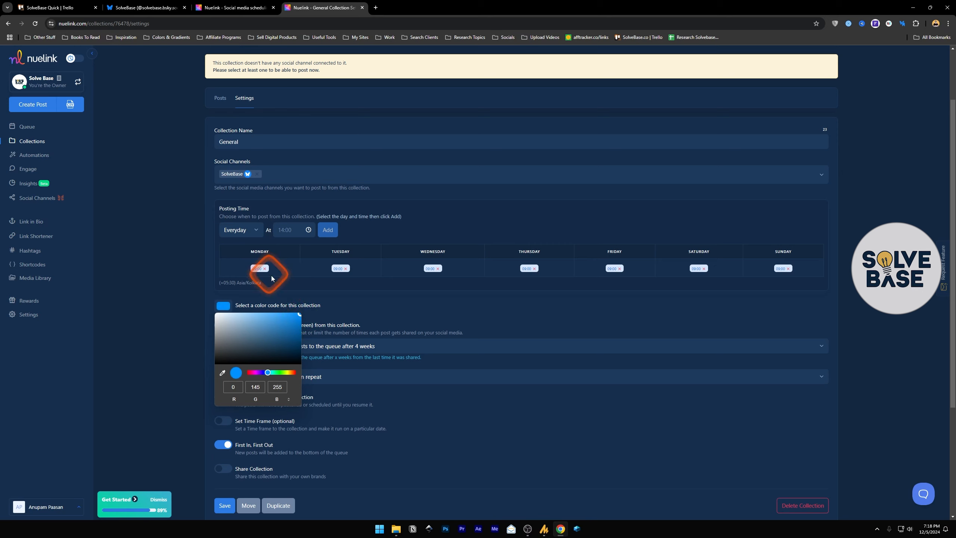
{"action": "left_click", "coordinate": [353, 307]}
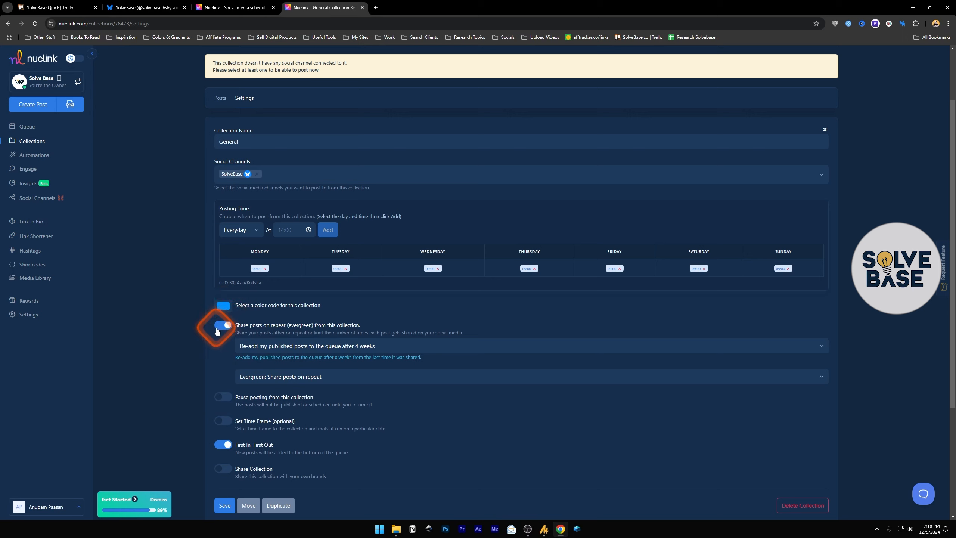
Step: Look through the intervals for re-adding published posts, and turn off evergreen repeat sharing for the collection
{"action": "left_click", "coordinate": [266, 347]}
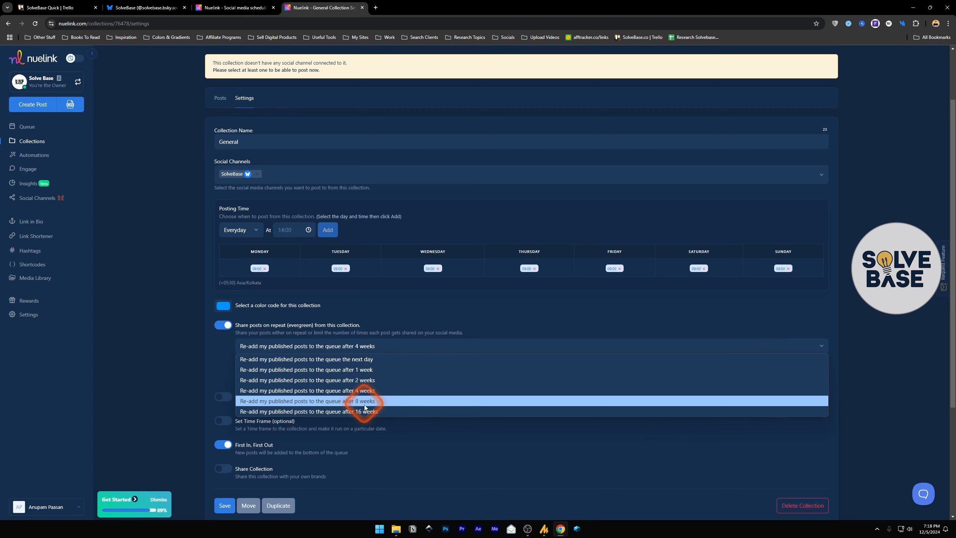
{"action": "left_click", "coordinate": [221, 328]}
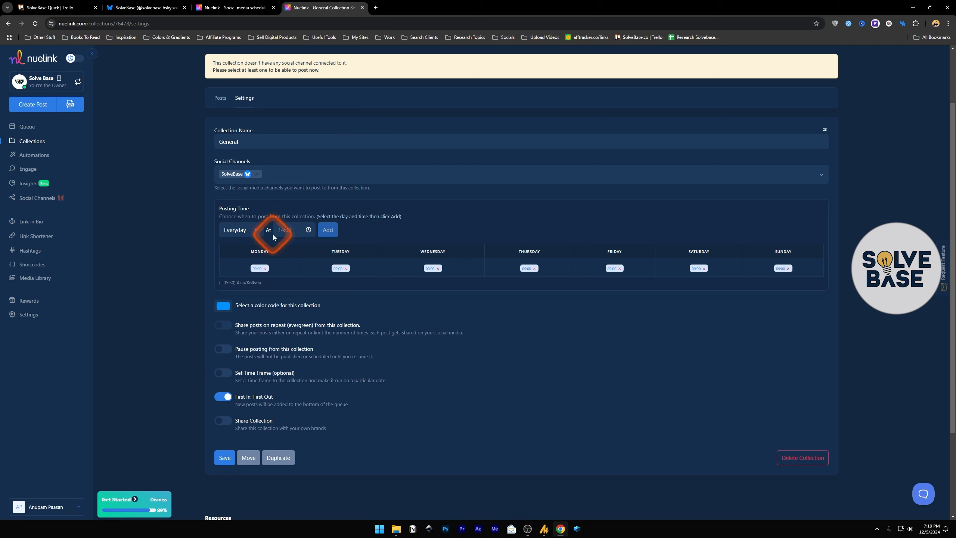
Step: Pause posting from the collection and enable its optional time frame, leaving the start and end dates empty
{"action": "left_click", "coordinate": [223, 349]}
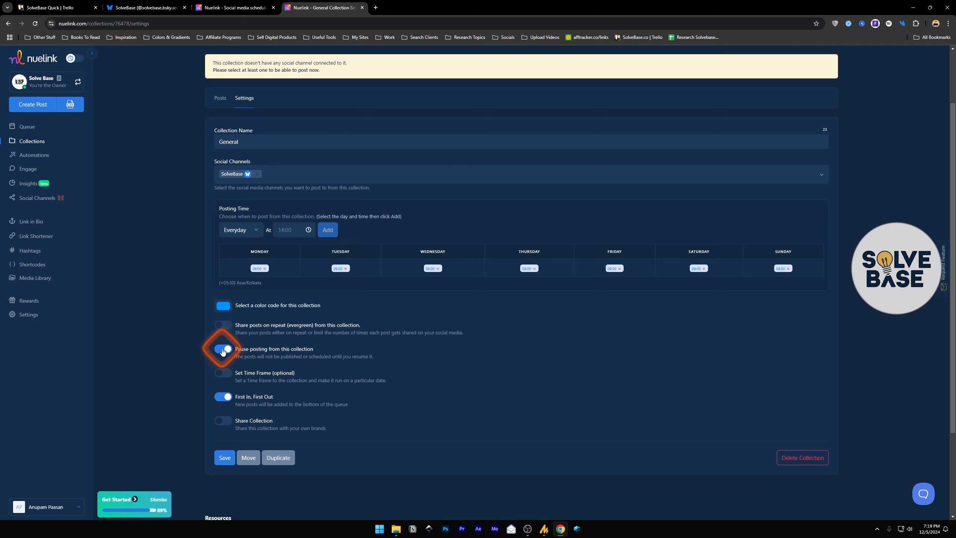
{"action": "left_click", "coordinate": [223, 372]}
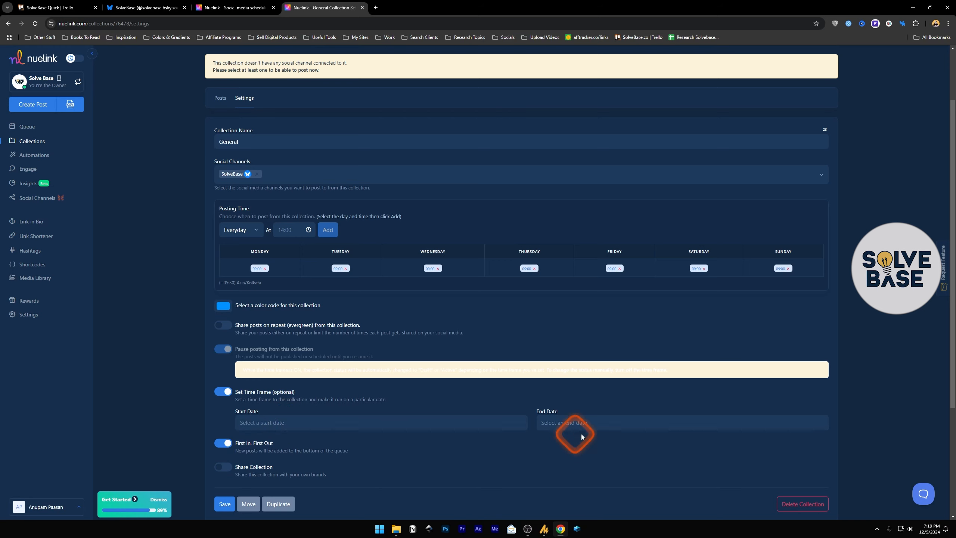
{"action": "scroll", "coordinate": [262, 424], "scroll_direction": "down", "scroll_amount": 2}
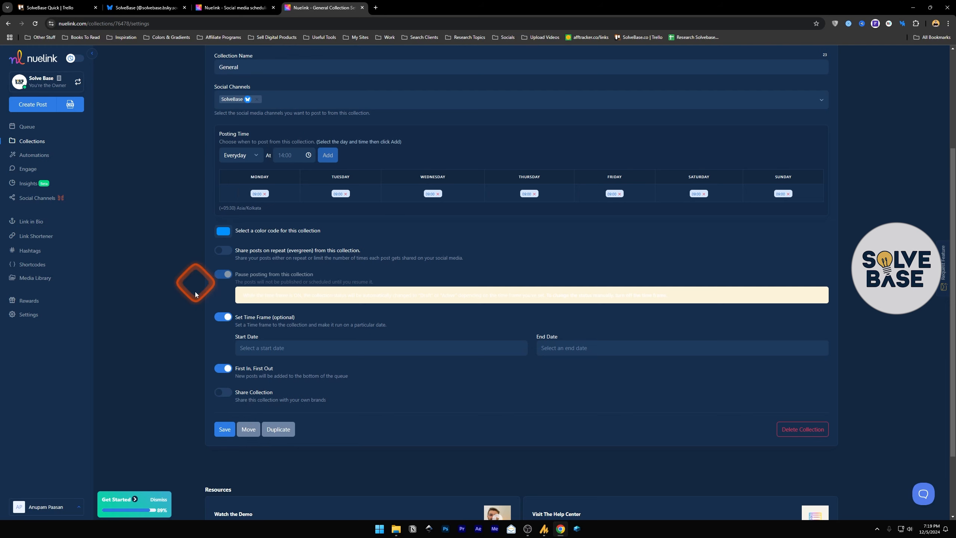
{"action": "scroll", "coordinate": [195, 290], "scroll_direction": "up", "scroll_amount": 4}
{"action": "scroll", "coordinate": [197, 276], "scroll_direction": "down", "scroll_amount": 4}
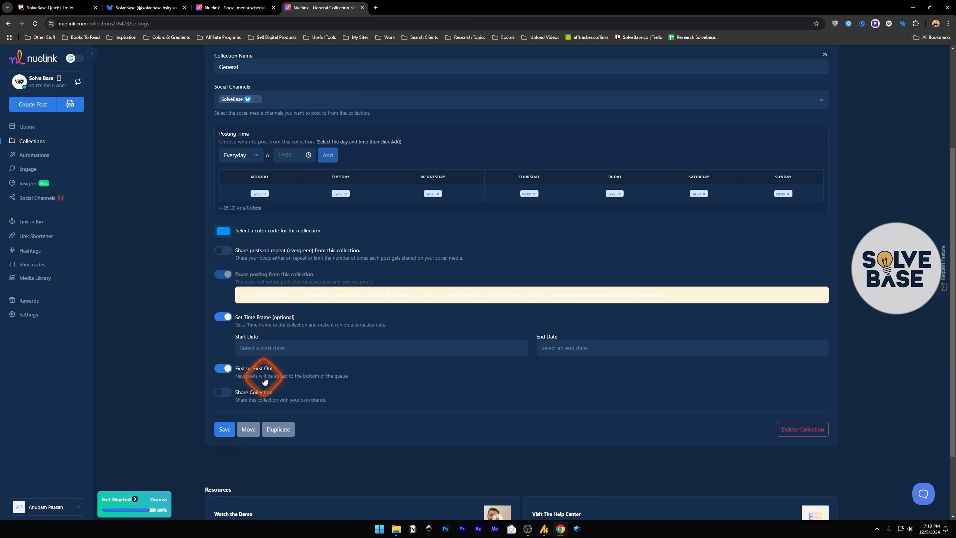
Step: Look at the alternative queue orders to First In, First Out, keeping the default order enabled
{"action": "left_click", "coordinate": [224, 370]}
{"action": "left_click", "coordinate": [224, 371]}
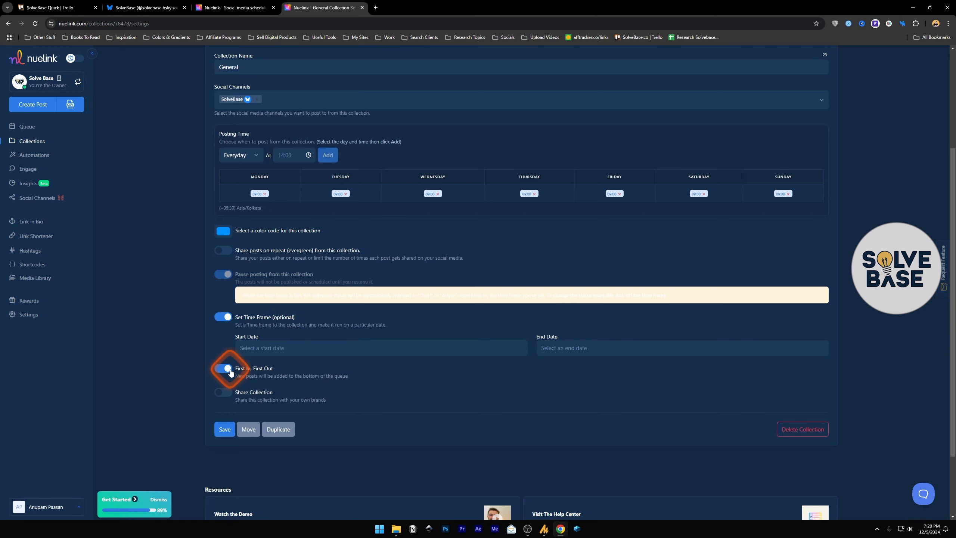
{"action": "left_click", "coordinate": [224, 369]}
{"action": "left_click", "coordinate": [265, 388]}
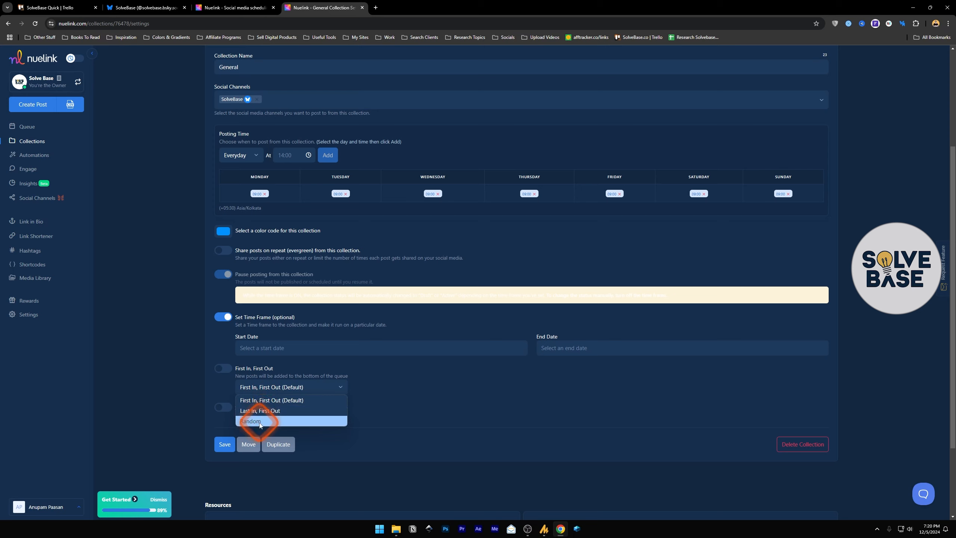
{"action": "left_click", "coordinate": [274, 389]}
{"action": "left_click", "coordinate": [225, 370]}
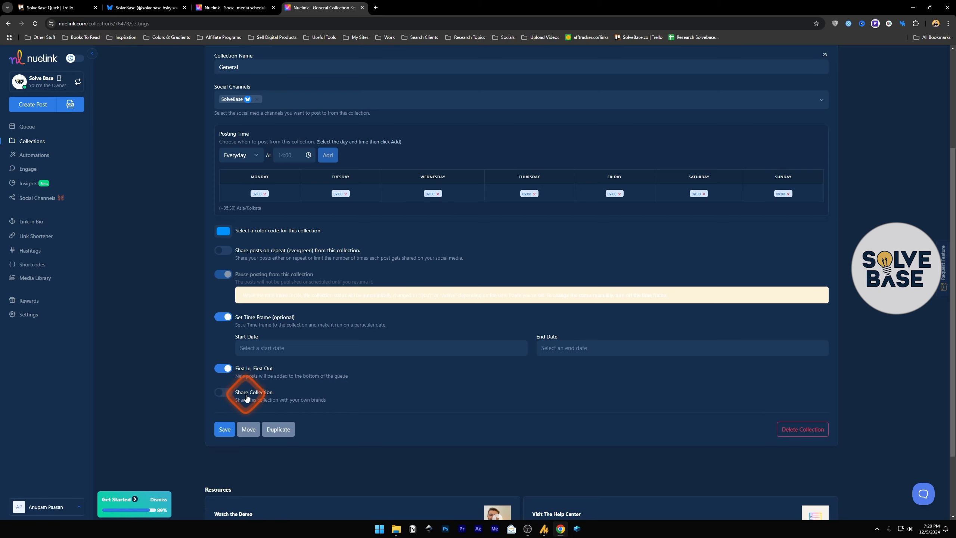
Step: Look at the brands available for switching and sharing the collection without changing brand
{"action": "left_click", "coordinate": [300, 404]}
{"action": "left_click", "coordinate": [78, 83]}
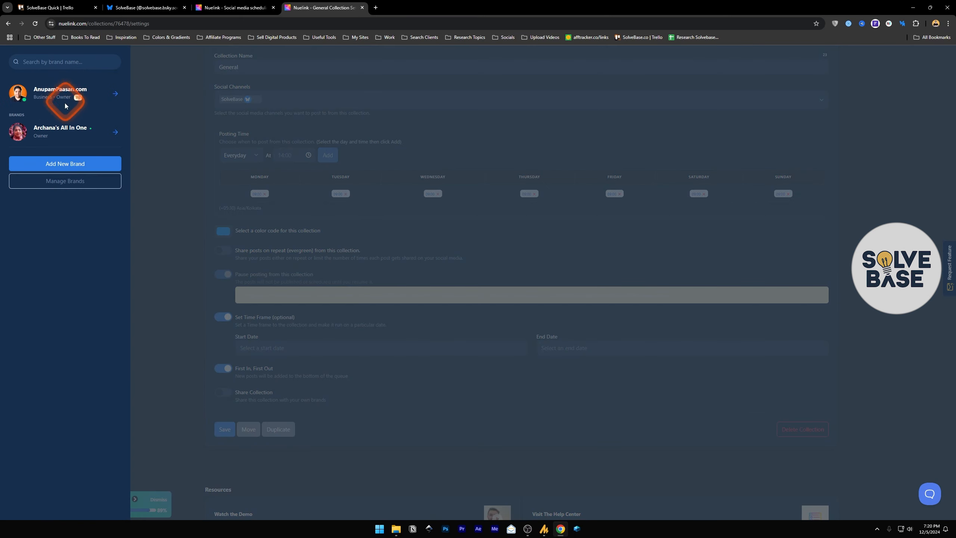
{"action": "left_click", "coordinate": [147, 65]}
{"action": "left_click", "coordinate": [78, 82]}
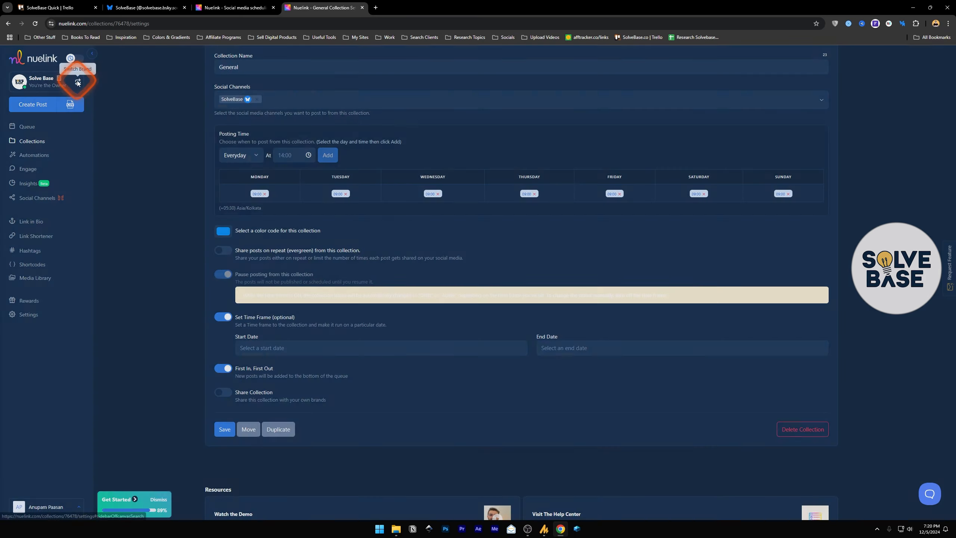
{"action": "left_click", "coordinate": [151, 116]}
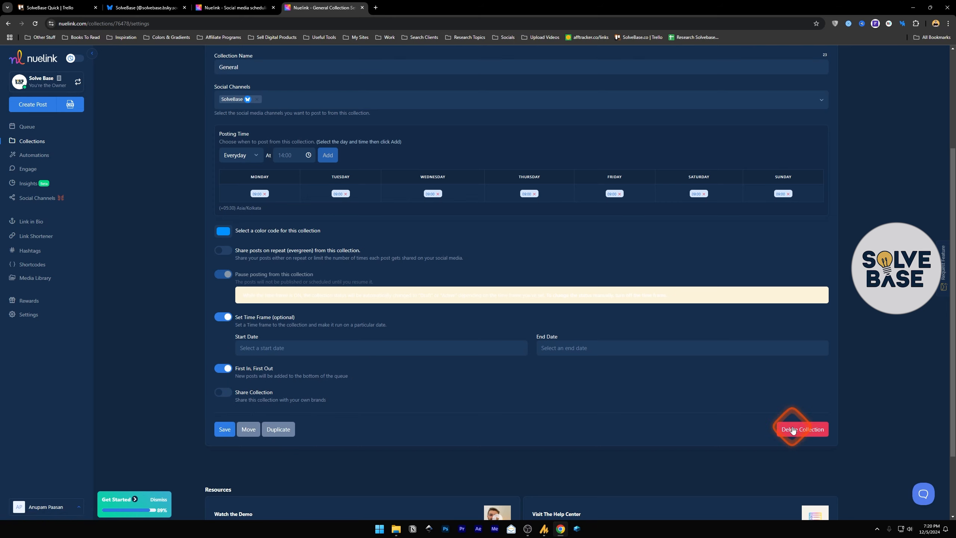
Step: Save the General collection's settings and resume posting from the collection
{"action": "left_click", "coordinate": [226, 428]}
{"action": "left_click", "coordinate": [436, 297]}
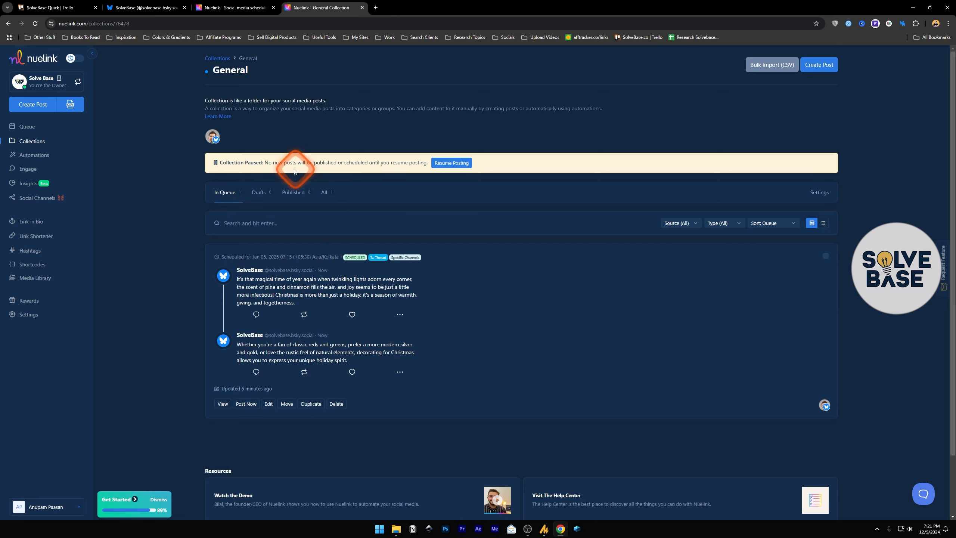
{"action": "left_click", "coordinate": [458, 164]}
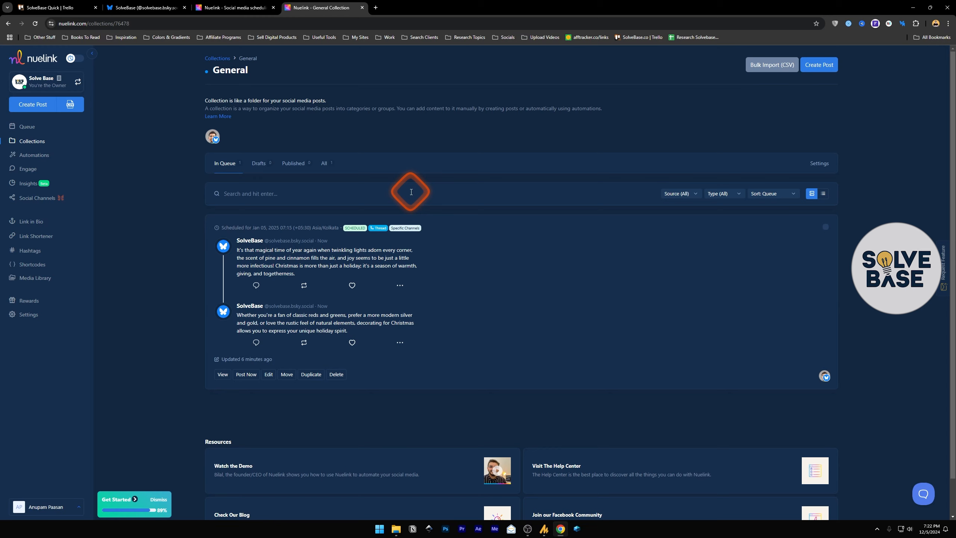
Step: Publish the queued Christmas thread immediately instead of waiting for its scheduled time
{"action": "left_click", "coordinate": [245, 375]}
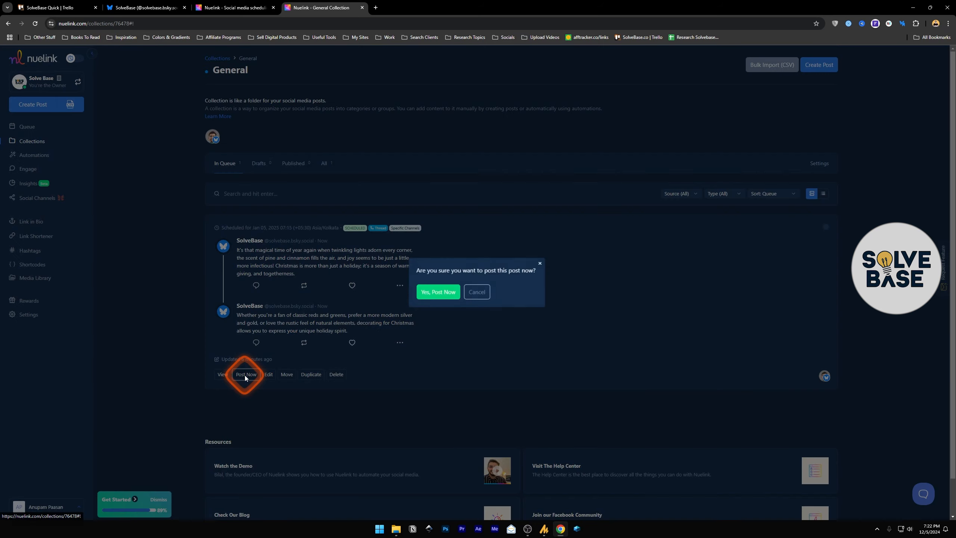
{"action": "left_click", "coordinate": [440, 294]}
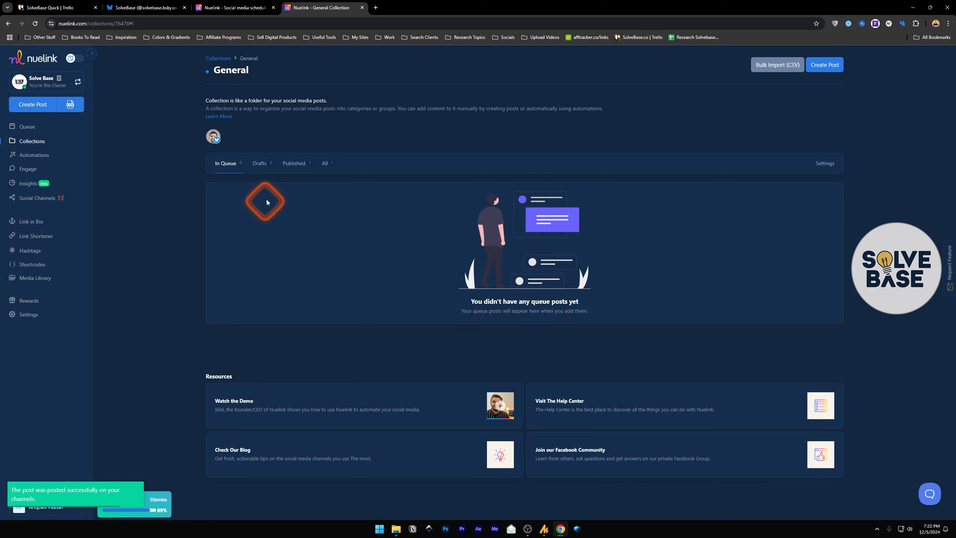
Step: Switch to the SolveBase profile on Bluesky, reload it and examine the published thread and its quoted first post
{"action": "left_click", "coordinate": [154, 8]}
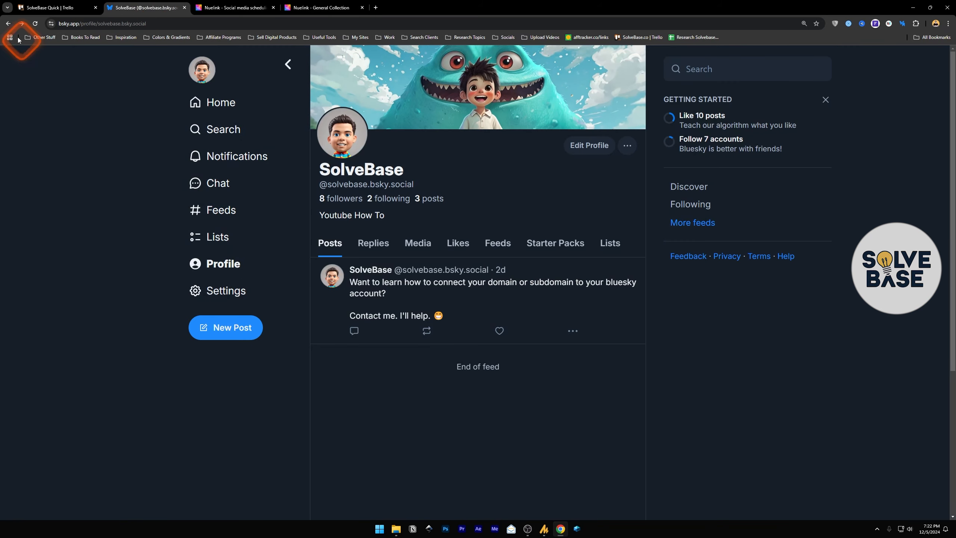
{"action": "left_click", "coordinate": [35, 23]}
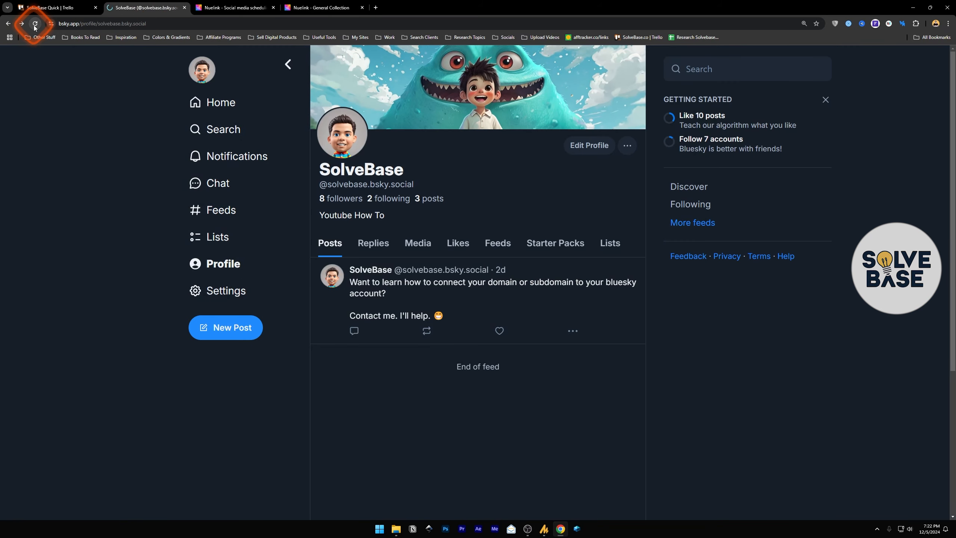
{"action": "double_click", "coordinate": [417, 198]}
{"action": "left_click", "coordinate": [437, 229]}
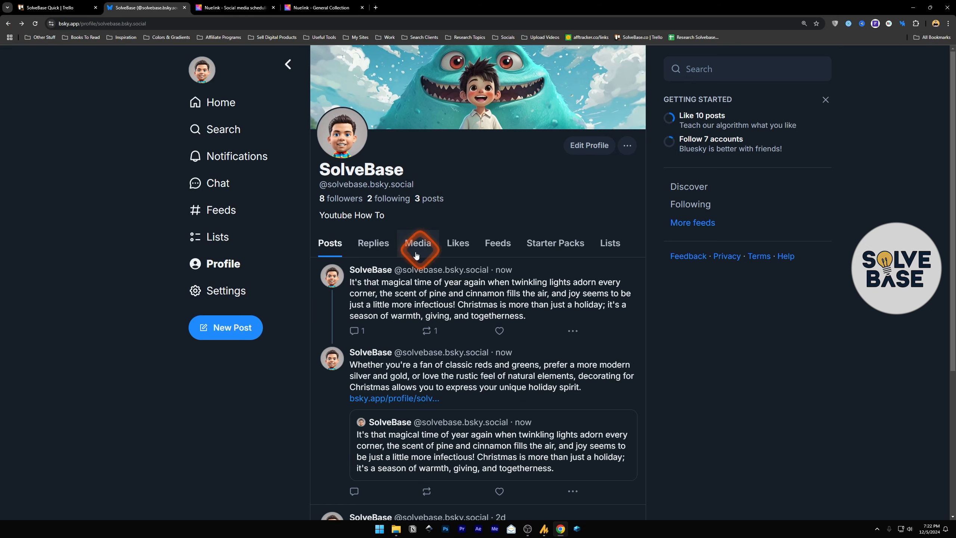
{"action": "scroll", "coordinate": [430, 231], "scroll_direction": "down", "scroll_amount": 3}
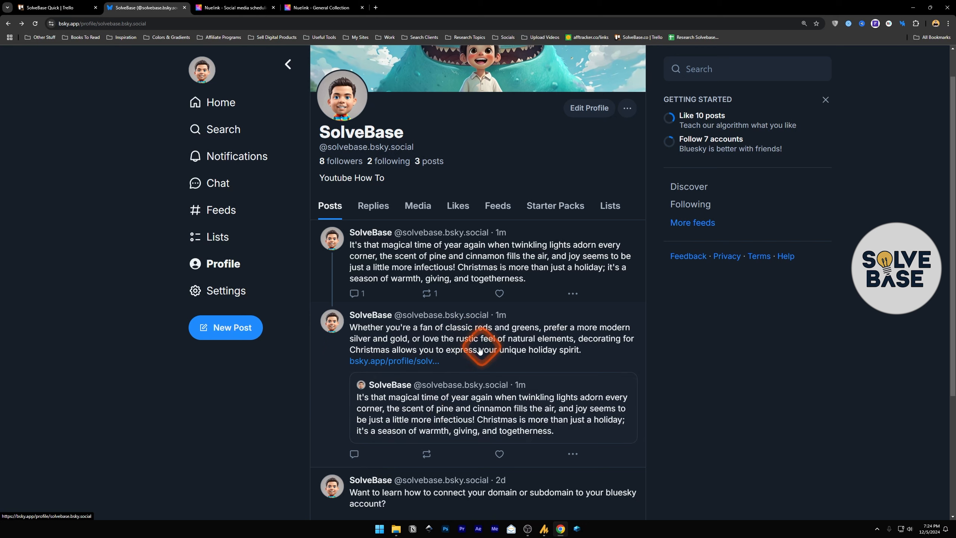
Step: Open the first Christmas post of the thread on Bluesky and examine its replies
{"action": "left_click", "coordinate": [421, 247]}
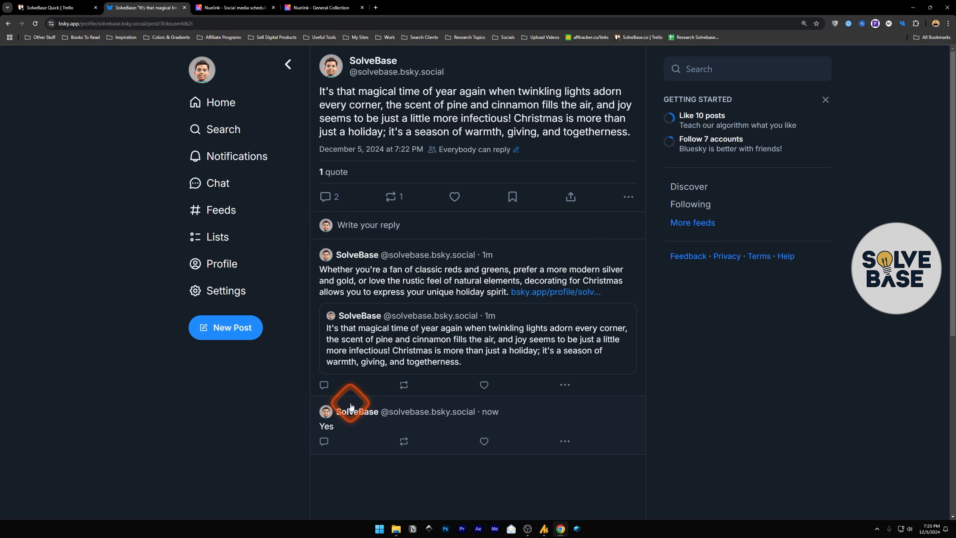
Step: Switch back to Nuelink and browse the catalogue of automations that can be added
{"action": "left_click", "coordinate": [308, 7]}
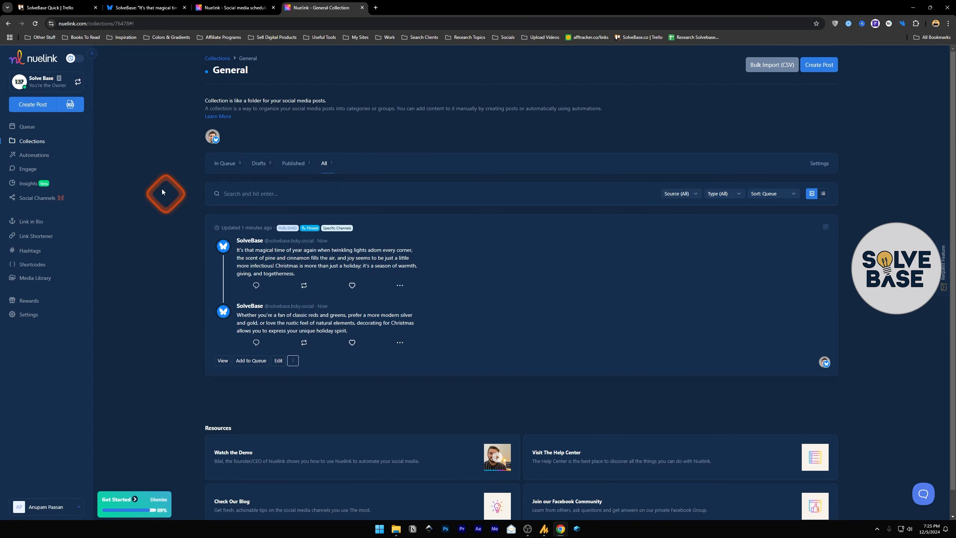
{"action": "left_click", "coordinate": [40, 156]}
{"action": "left_click", "coordinate": [818, 63]}
{"action": "scroll", "coordinate": [427, 267], "scroll_direction": "down", "scroll_amount": 2}
{"action": "scroll", "coordinate": [435, 289], "scroll_direction": "up", "scroll_amount": 2}
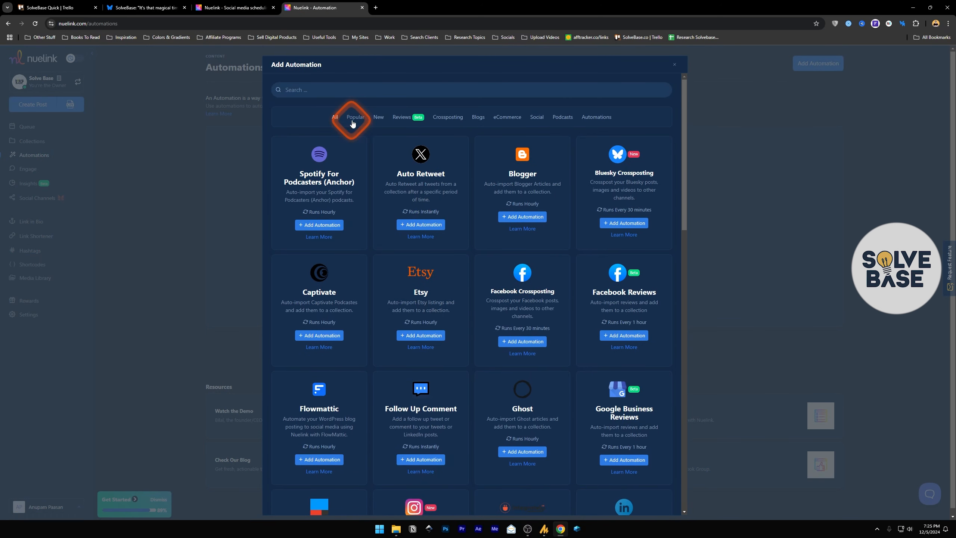
Step: Browse the available automations for crossposting, blogs, eCommerce and social platforms
{"action": "left_click", "coordinate": [448, 119]}
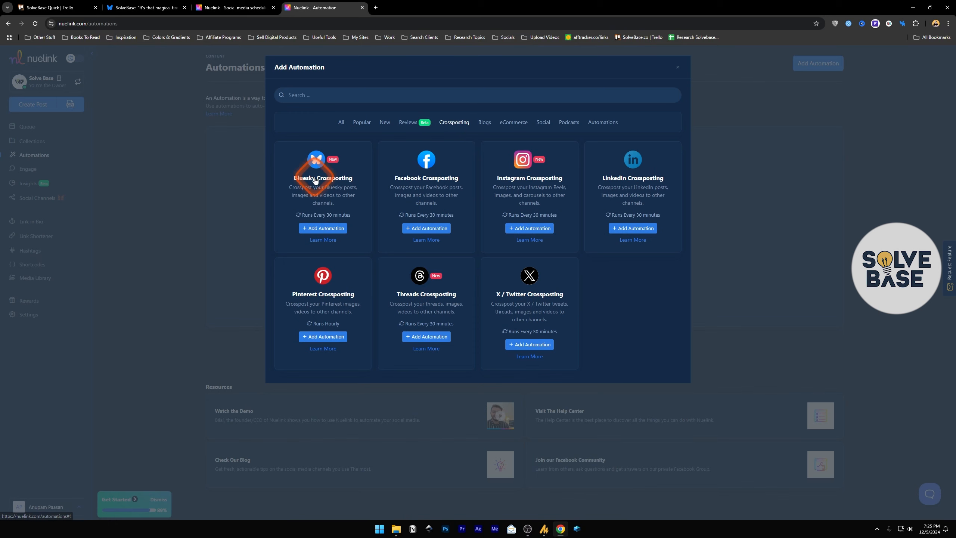
{"action": "left_click", "coordinate": [482, 123]}
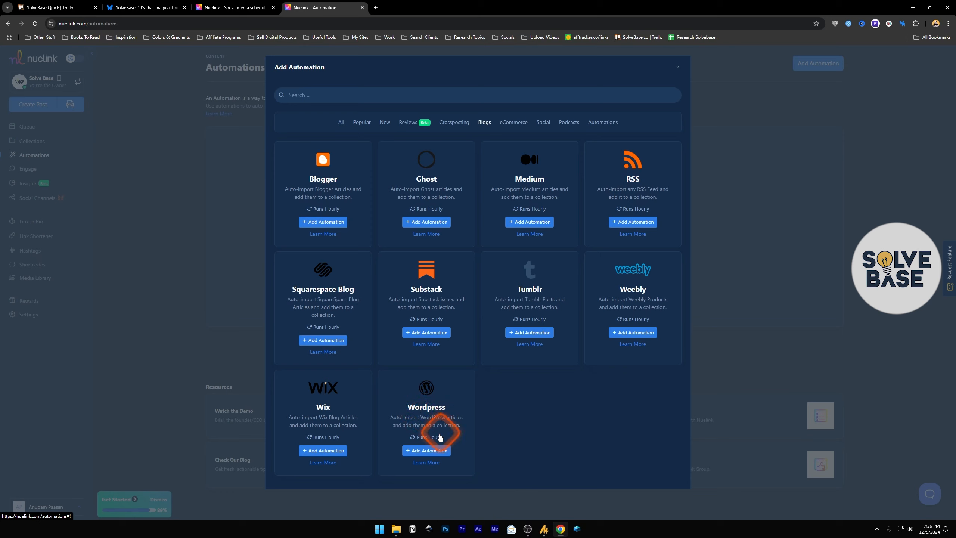
{"action": "left_click", "coordinate": [458, 127]}
{"action": "left_click", "coordinate": [517, 123]}
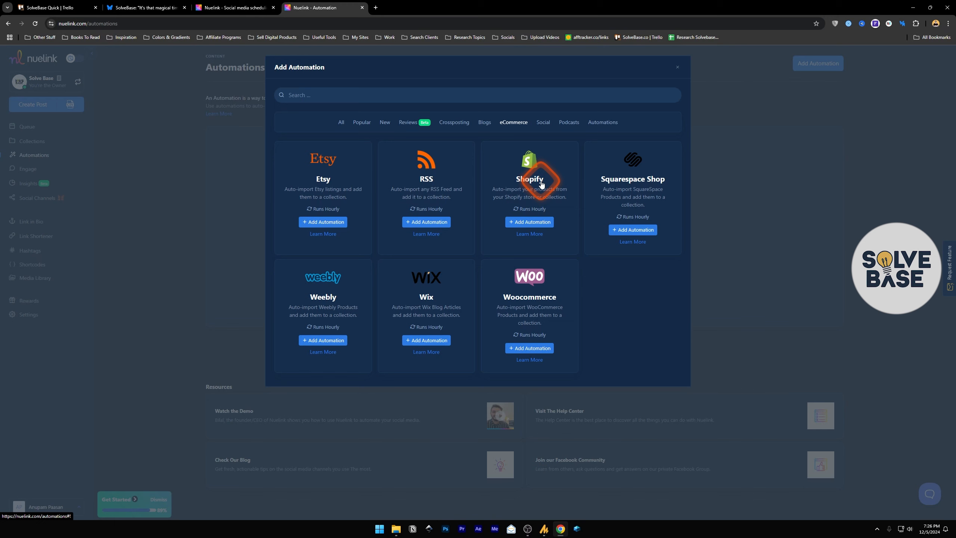
{"action": "left_click", "coordinate": [544, 121]}
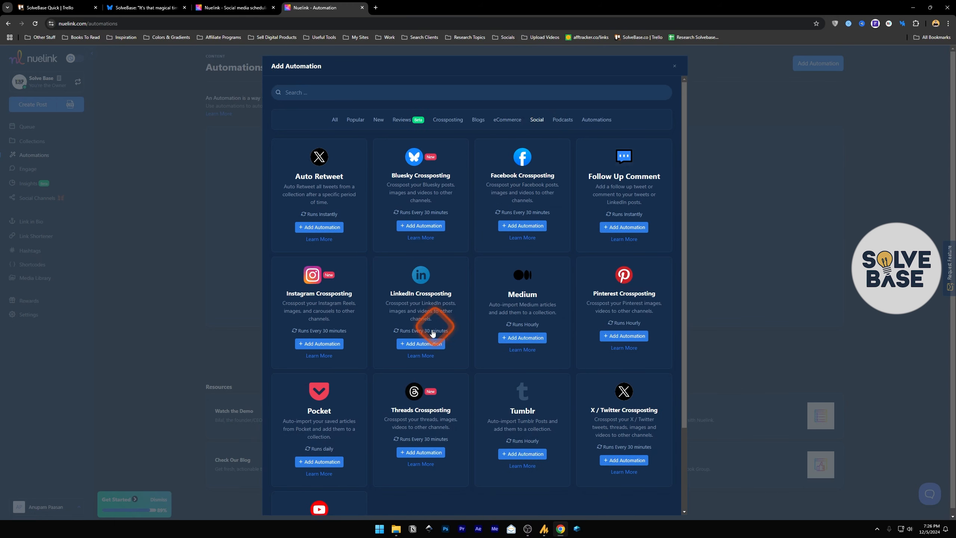
Step: Look through the podcast automations and the automation-platform integrations, including Make, Zapier, Pabbly and Flowmattic
{"action": "left_click", "coordinate": [566, 124]}
{"action": "left_click", "coordinate": [606, 123]}
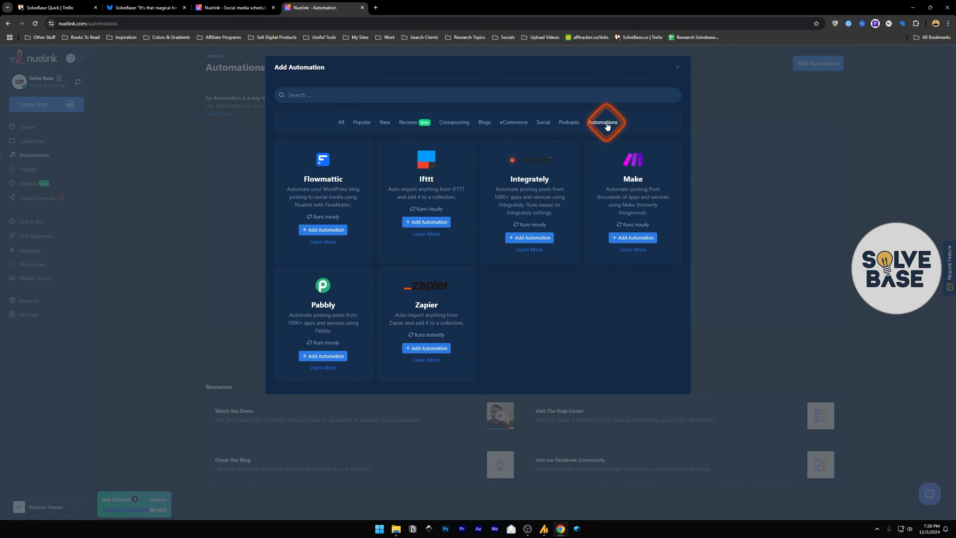
{"action": "left_click", "coordinate": [636, 184]}
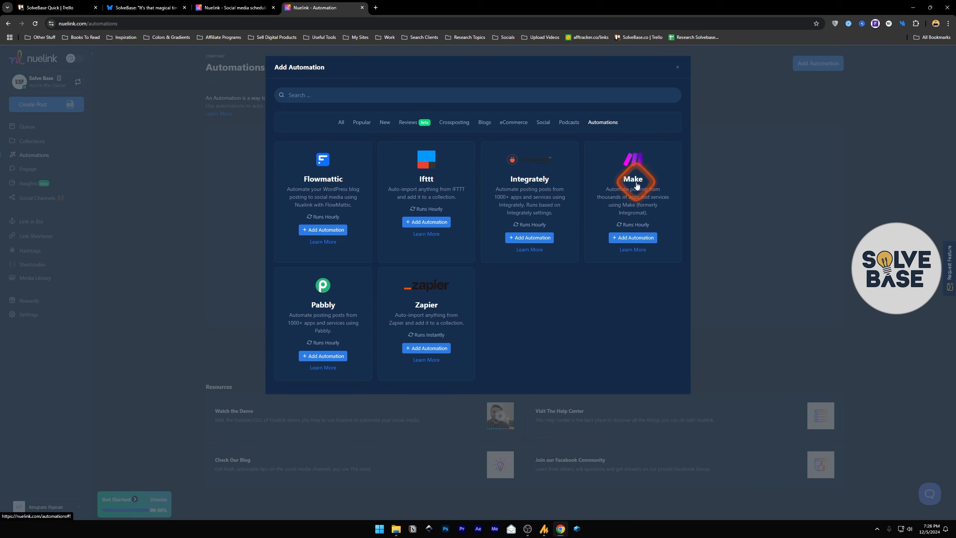
{"action": "left_click", "coordinate": [427, 306]}
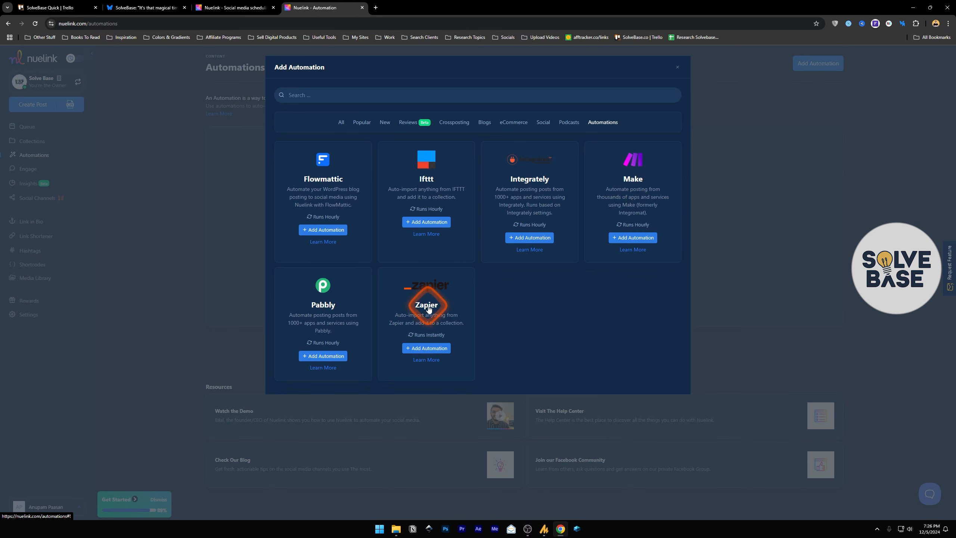
{"action": "left_click", "coordinate": [332, 307]}
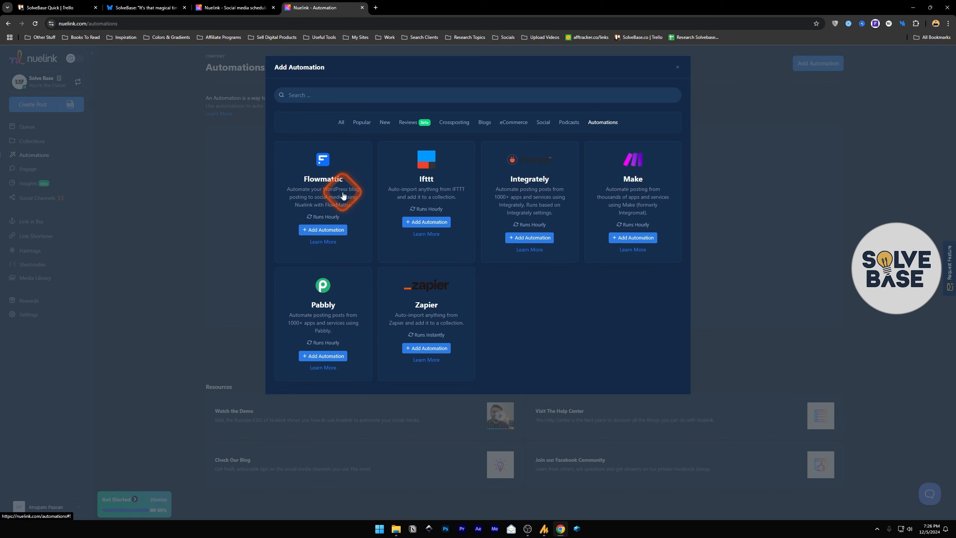
Step: Show automations from all categories and look through the complete catalogue
{"action": "left_click", "coordinate": [341, 122]}
{"action": "scroll", "coordinate": [375, 230], "scroll_direction": "down", "scroll_amount": 2}
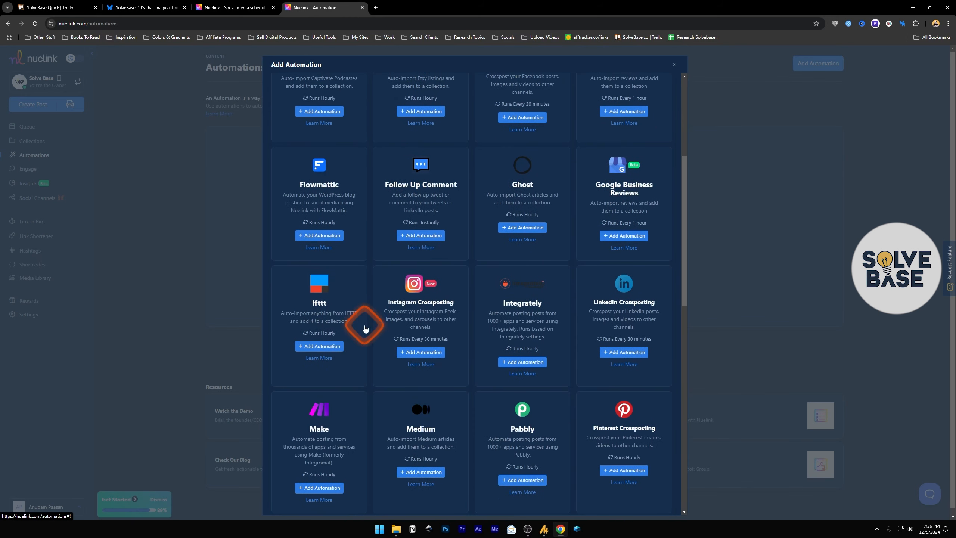
{"action": "scroll", "coordinate": [365, 329], "scroll_direction": "down", "scroll_amount": 15}
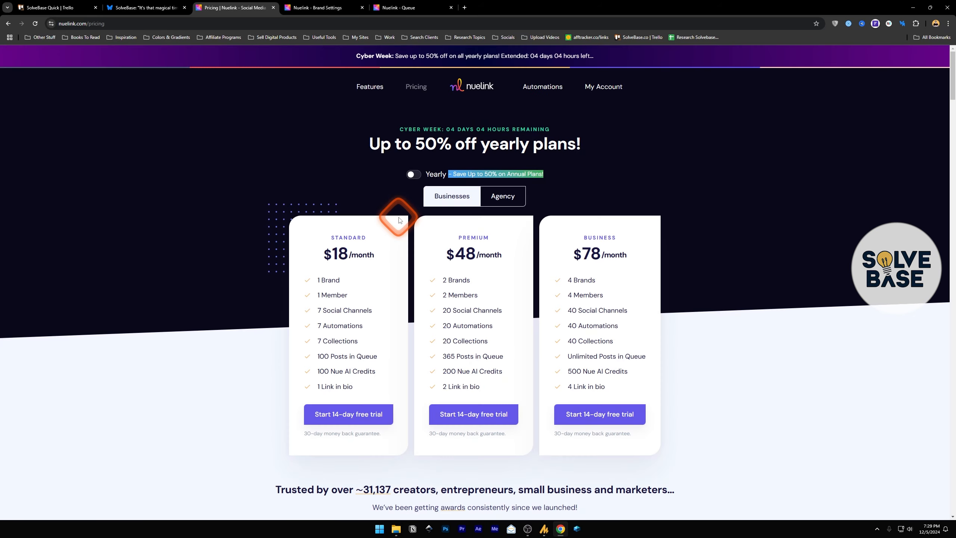
Step: Examine Nuelink's pricing for businesses with monthly and with yearly billing
{"action": "scroll", "coordinate": [396, 248], "scroll_direction": "down", "scroll_amount": 1}
{"action": "scroll", "coordinate": [396, 247], "scroll_direction": "up", "scroll_amount": 1}
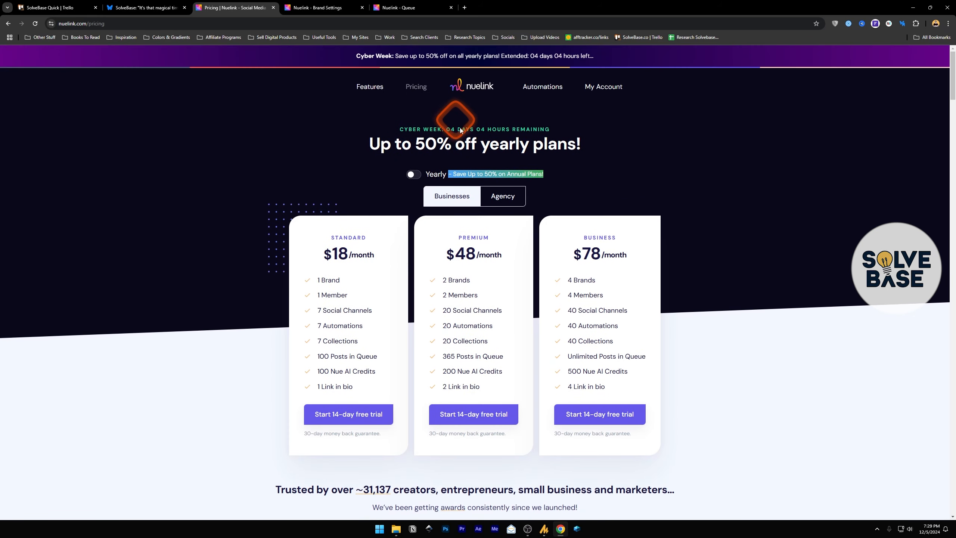
{"action": "left_click_drag", "start_coordinate": [415, 144], "coordinate": [477, 146]}
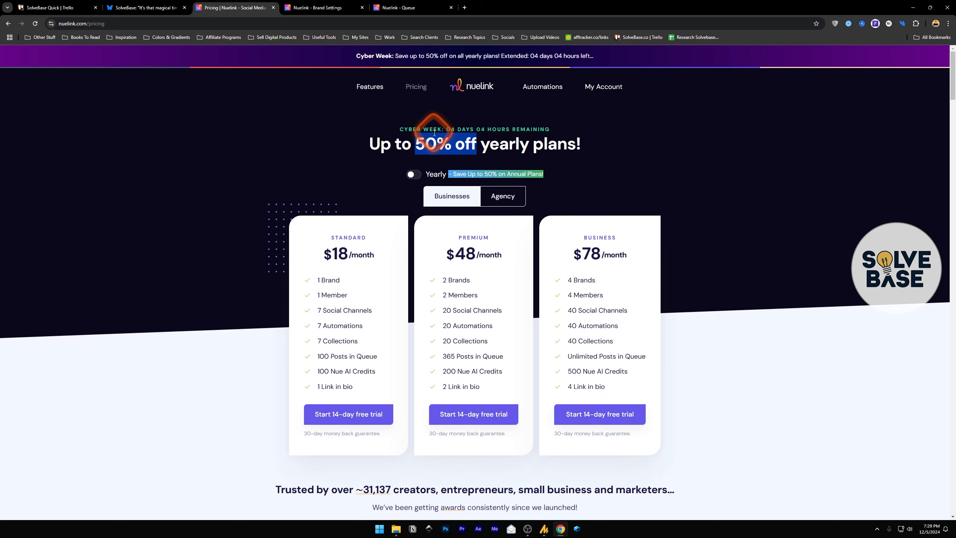
{"action": "left_click", "coordinate": [414, 174]}
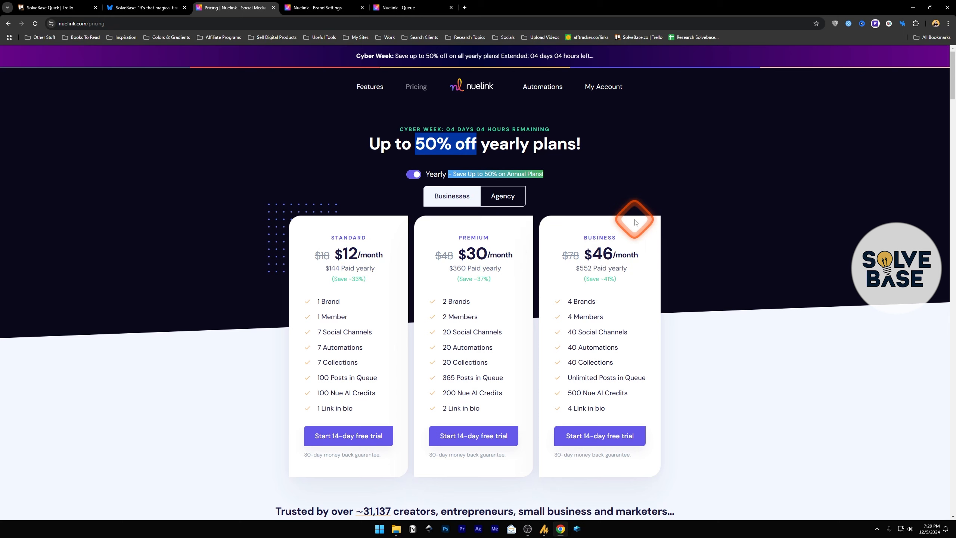
Step: Show the Agency plans on the pricing page and compare the Agency and Agency-Plus offers
{"action": "left_click", "coordinate": [508, 198]}
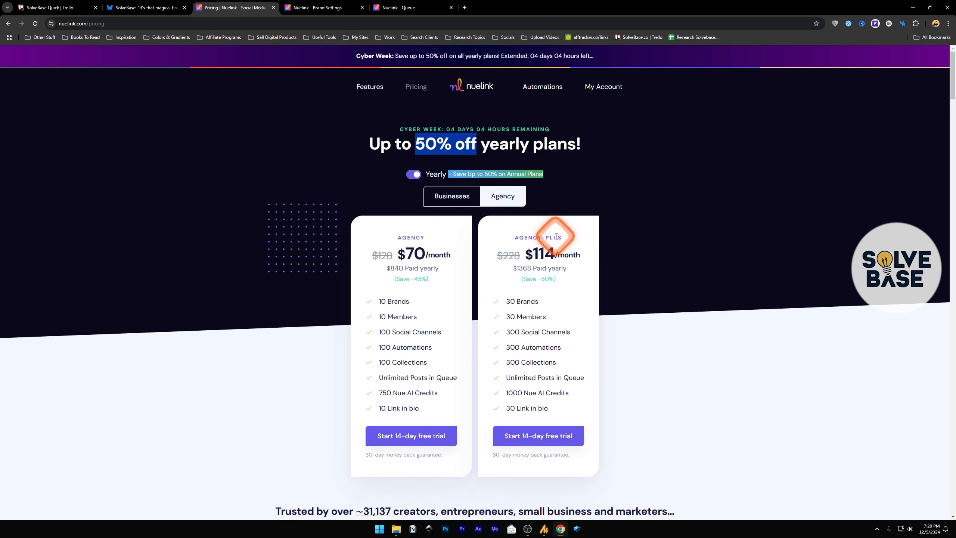
{"action": "scroll", "coordinate": [487, 256], "scroll_direction": "down", "scroll_amount": 4}
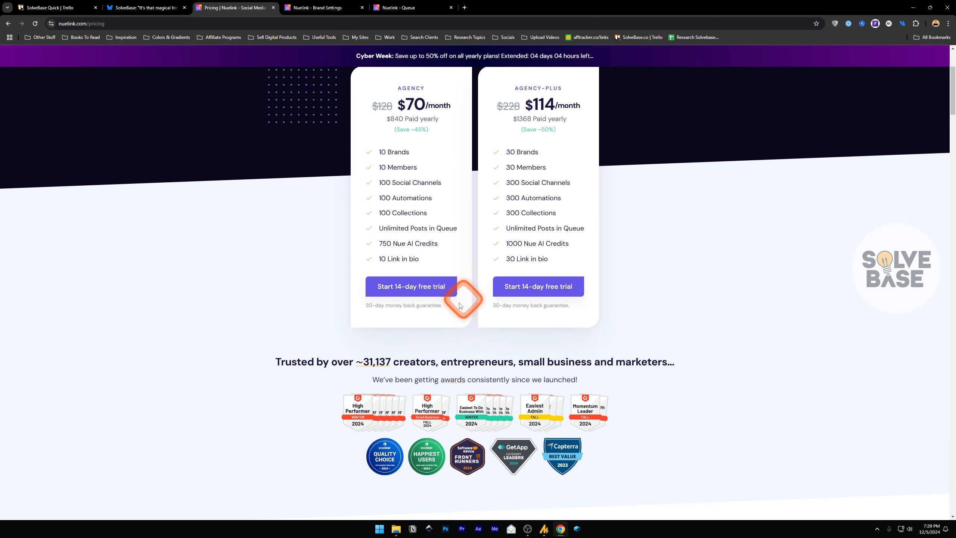
{"action": "scroll", "coordinate": [422, 307], "scroll_direction": "up", "scroll_amount": 4}
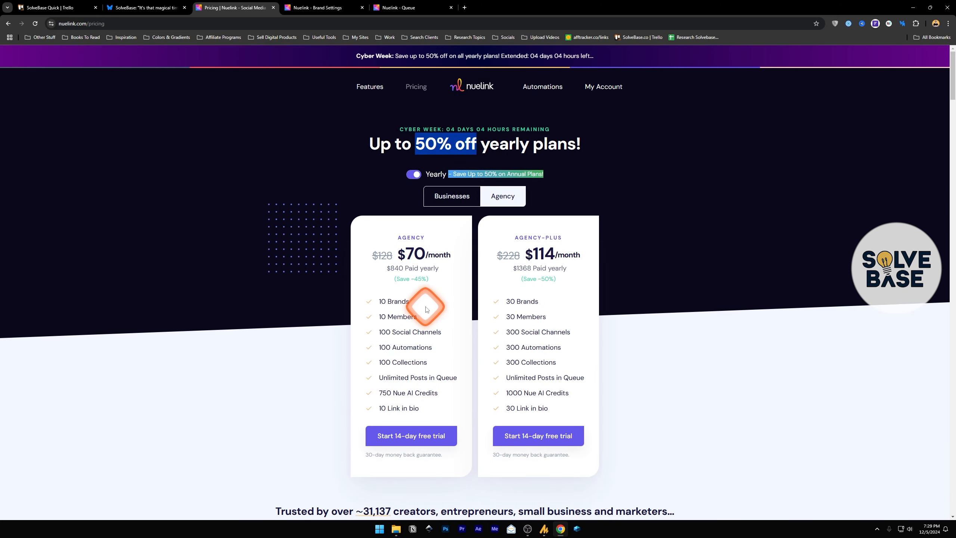
{"action": "scroll", "coordinate": [427, 304], "scroll_direction": "down", "scroll_amount": 4}
{"action": "scroll", "coordinate": [449, 217], "scroll_direction": "down", "scroll_amount": 5}
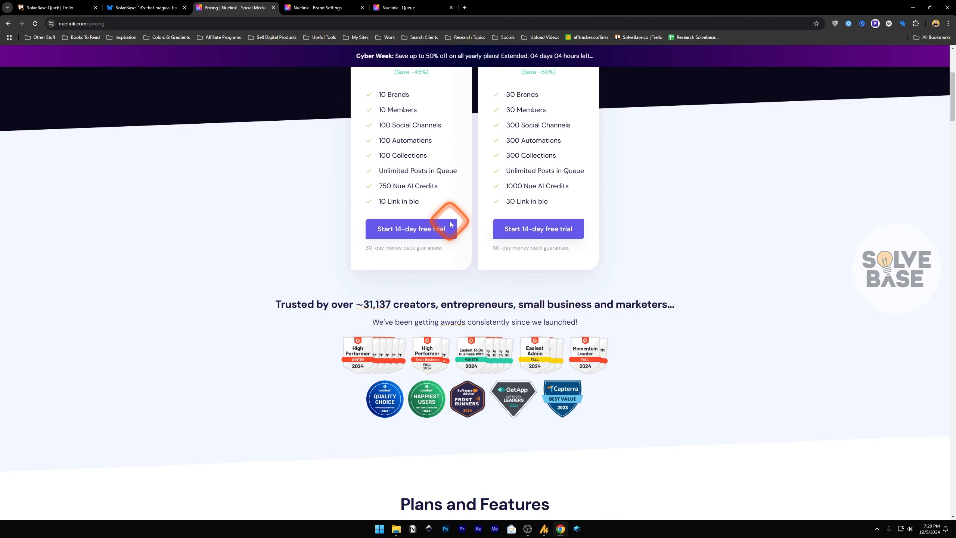
Step: Look at the customer count and the award badges below the Agency plans
{"action": "left_click_drag", "start_coordinate": [364, 176], "coordinate": [393, 174]}
{"action": "left_click", "coordinate": [453, 180]}
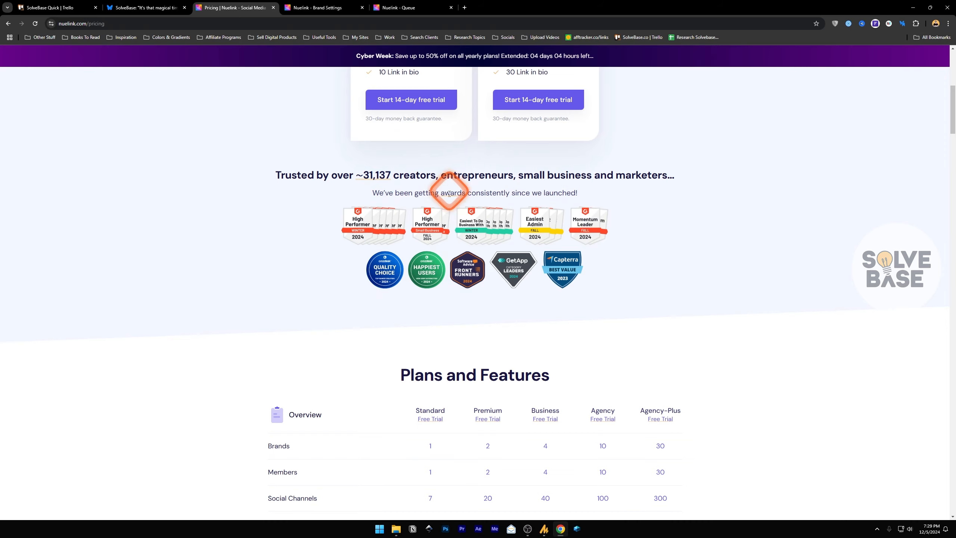
{"action": "scroll", "coordinate": [411, 265], "scroll_direction": "down", "scroll_amount": 2}
{"action": "scroll", "coordinate": [408, 269], "scroll_direction": "up", "scroll_amount": 4}
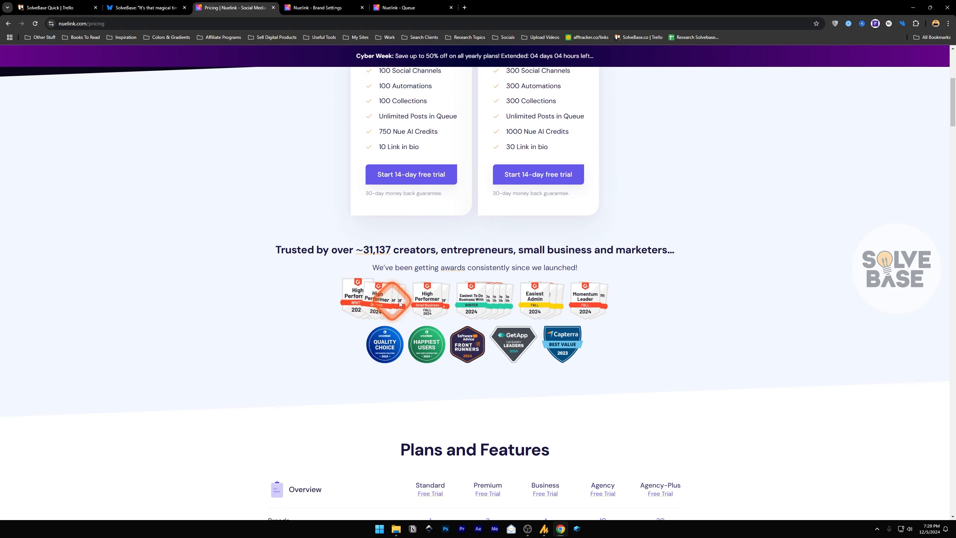
Step: Review the Plans and Features comparison table and return to the Agency plan prices
{"action": "scroll", "coordinate": [484, 299], "scroll_direction": "down", "scroll_amount": 15}
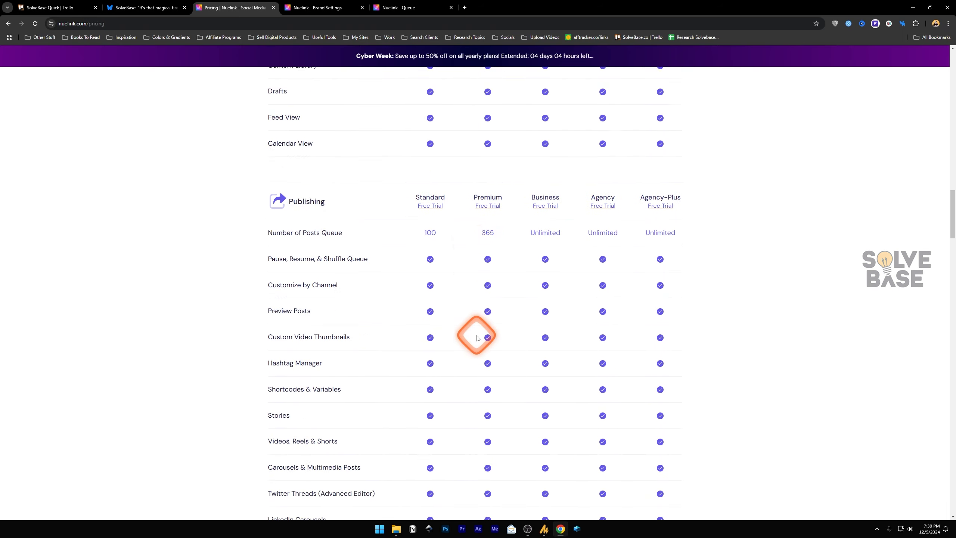
{"action": "scroll", "coordinate": [478, 335], "scroll_direction": "down", "scroll_amount": 2}
{"action": "left_click_drag", "start_coordinate": [952, 267], "coordinate": [950, 96]}
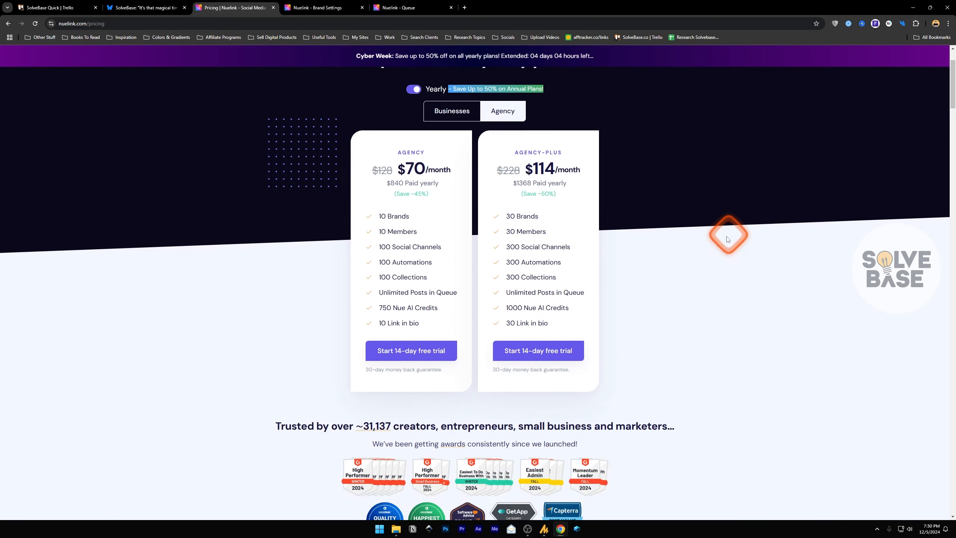
{"action": "scroll", "coordinate": [721, 241], "scroll_direction": "up", "scroll_amount": 2}
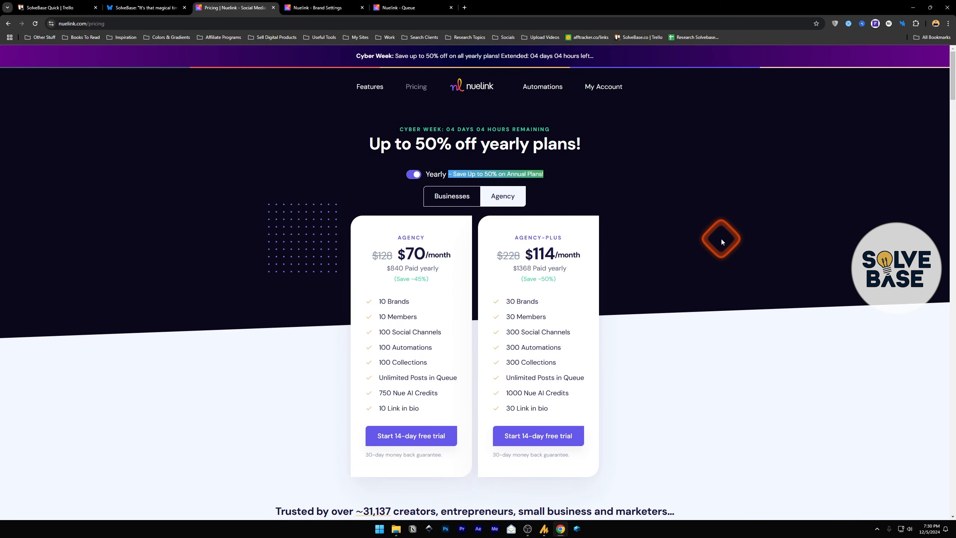